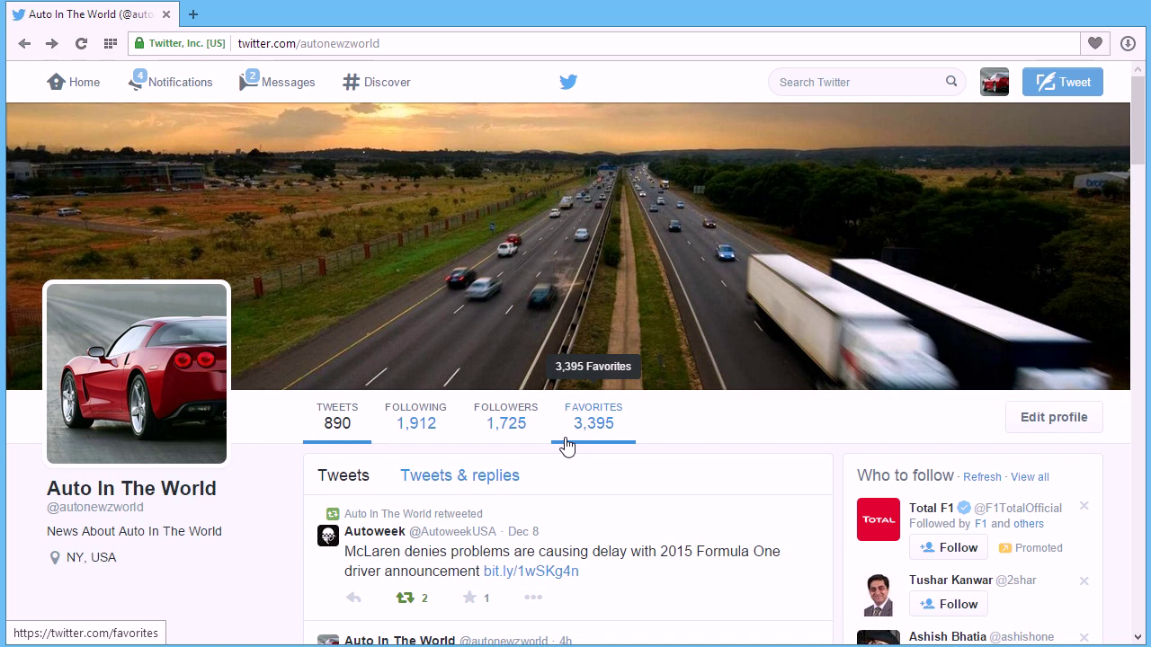
Review the tweets and retweets on the Auto In The World profile timeline
{"action": "scroll", "coordinate": [621, 335], "scroll_direction": "down", "scroll_amount": 2}
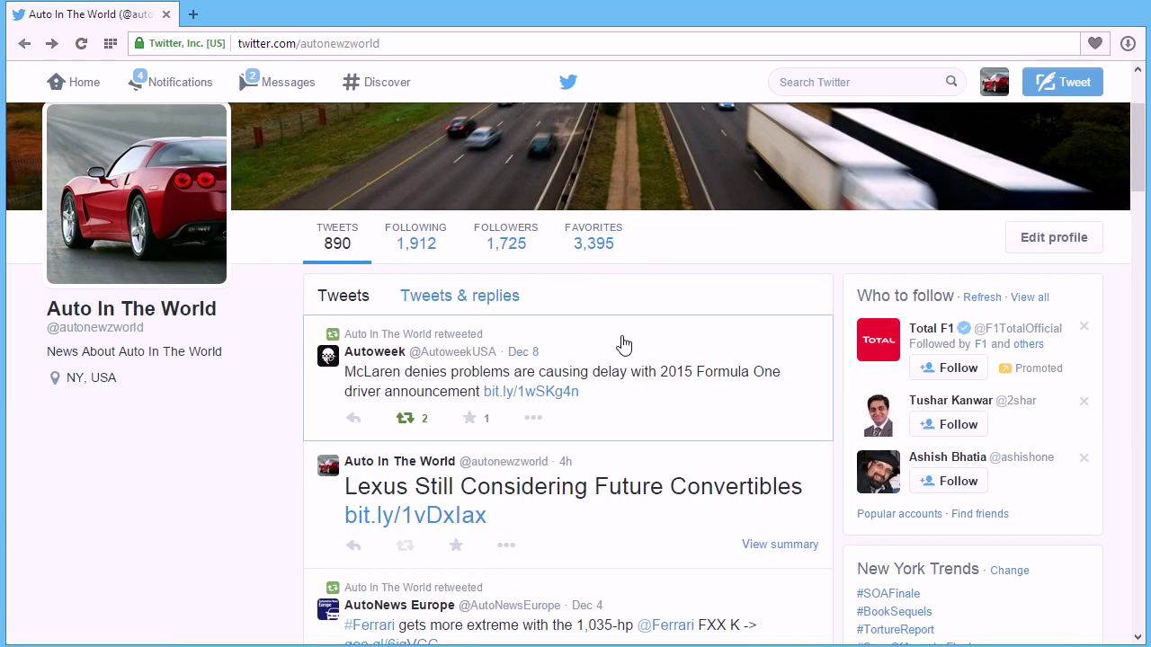
{"action": "scroll", "coordinate": [623, 343], "scroll_direction": "down", "scroll_amount": 14}
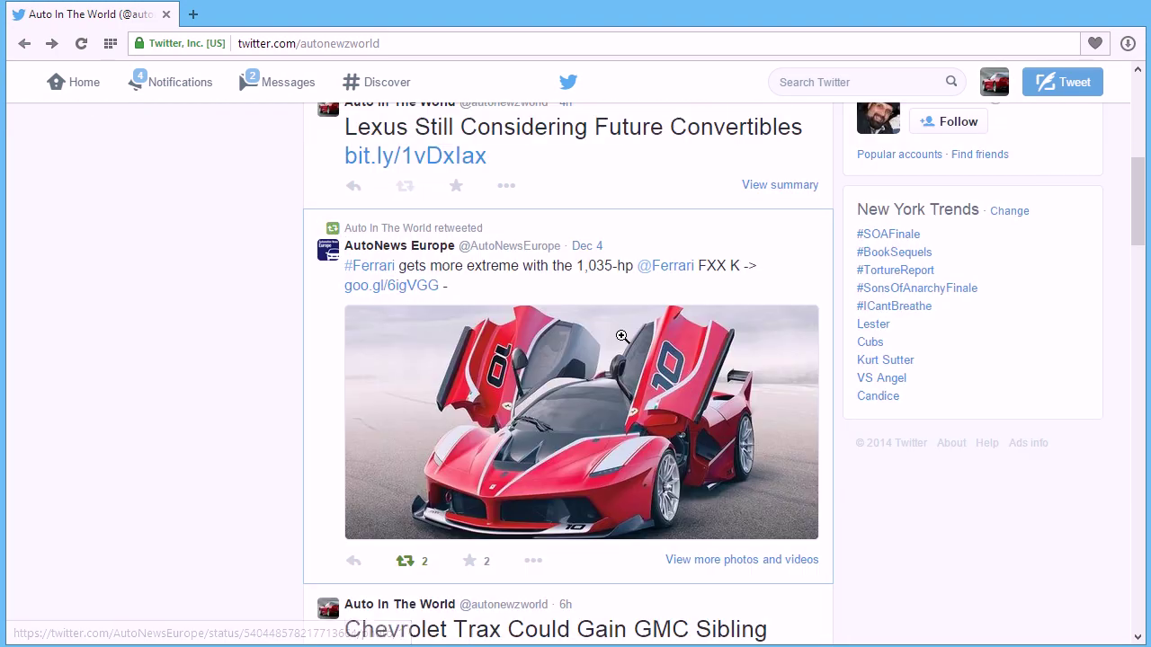
{"action": "scroll", "coordinate": [623, 343], "scroll_direction": "down", "scroll_amount": 15}
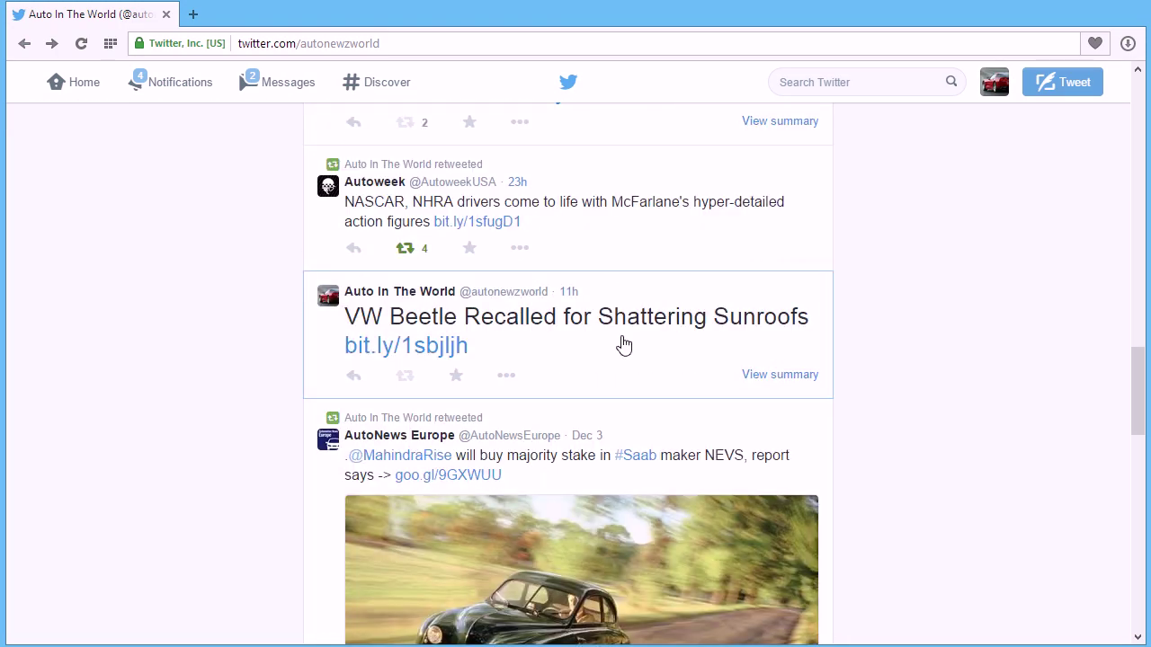
{"action": "scroll", "coordinate": [623, 343], "scroll_direction": "down", "scroll_amount": 12}
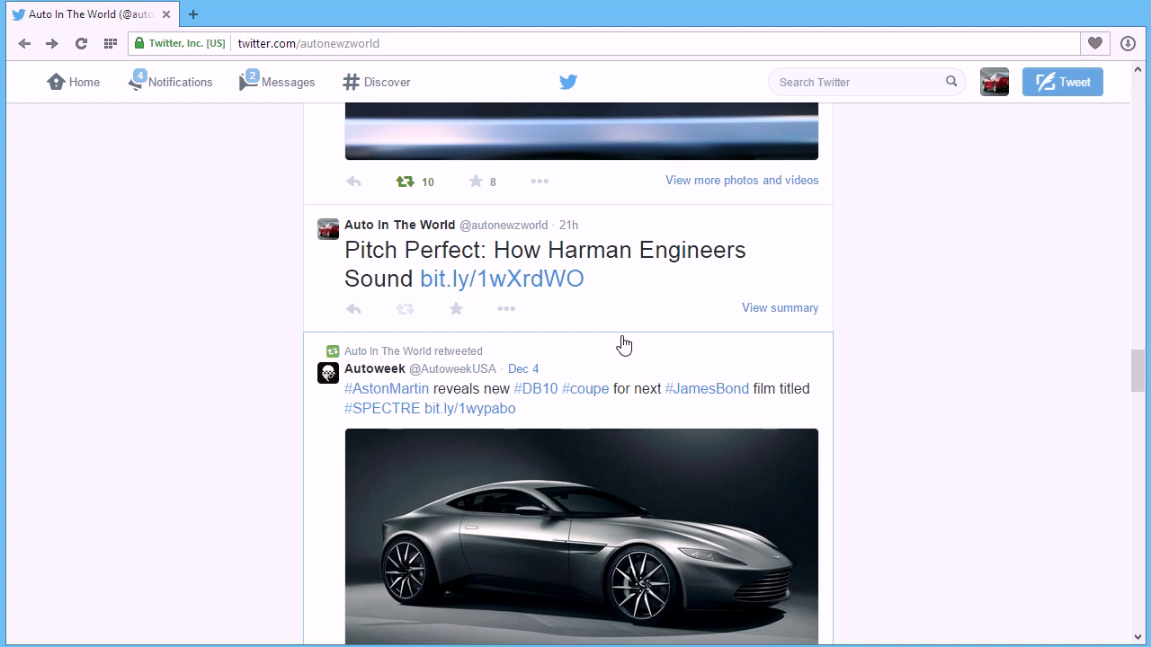
{"action": "scroll", "coordinate": [623, 344], "scroll_direction": "up", "scroll_amount": 4}
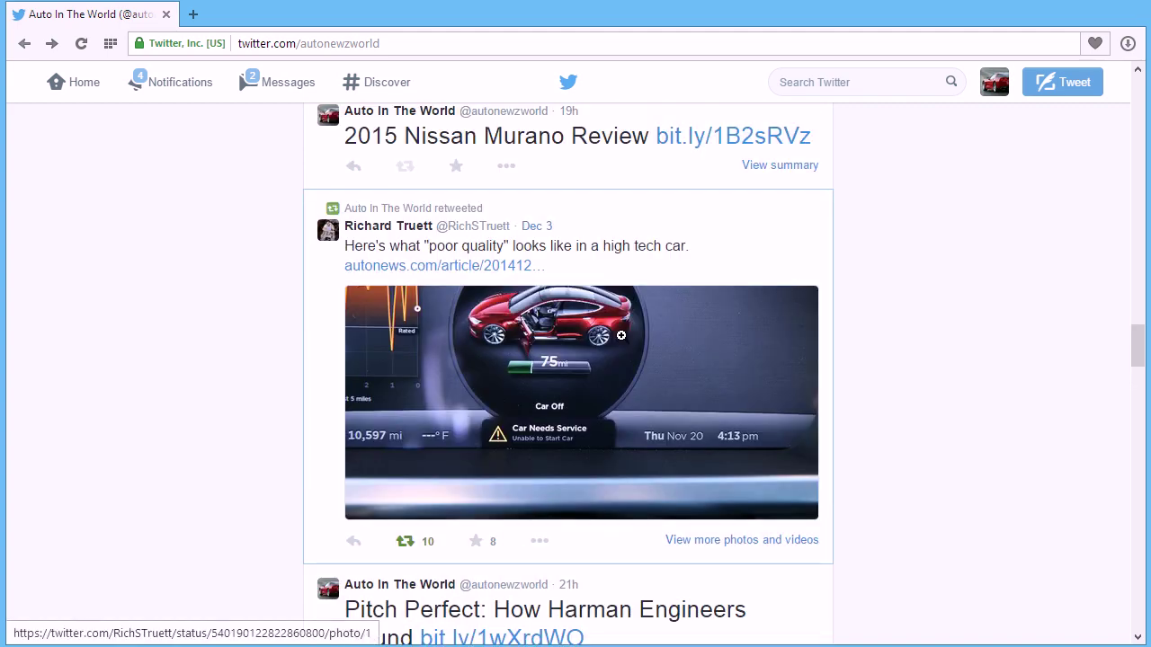
{"action": "scroll", "coordinate": [622, 340], "scroll_direction": "up", "scroll_amount": 3}
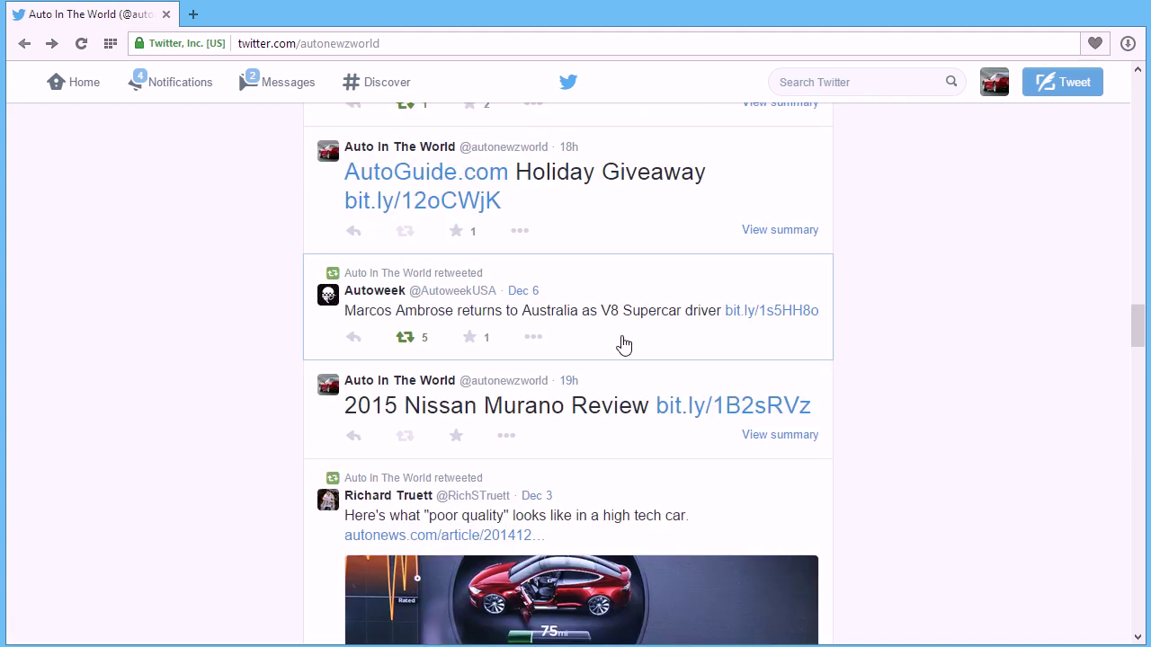
{"action": "scroll", "coordinate": [624, 343], "scroll_direction": "up", "scroll_amount": 4}
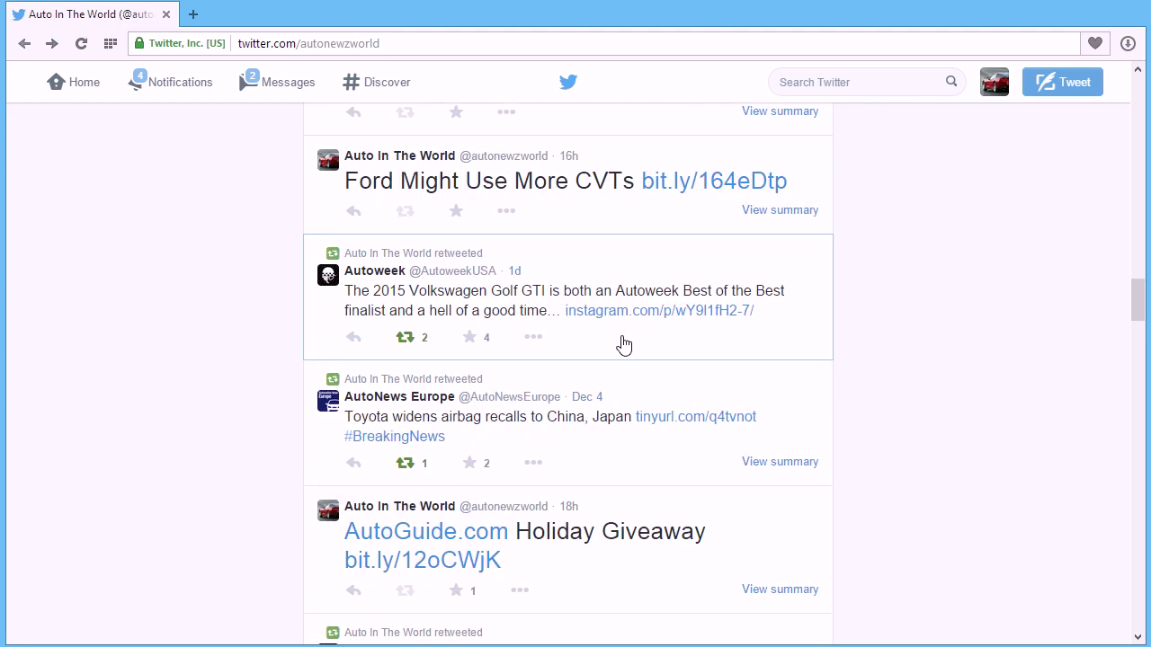
{"action": "scroll", "coordinate": [624, 344], "scroll_direction": "up", "scroll_amount": 9}
{"action": "scroll", "coordinate": [623, 342], "scroll_direction": "up", "scroll_amount": 6}
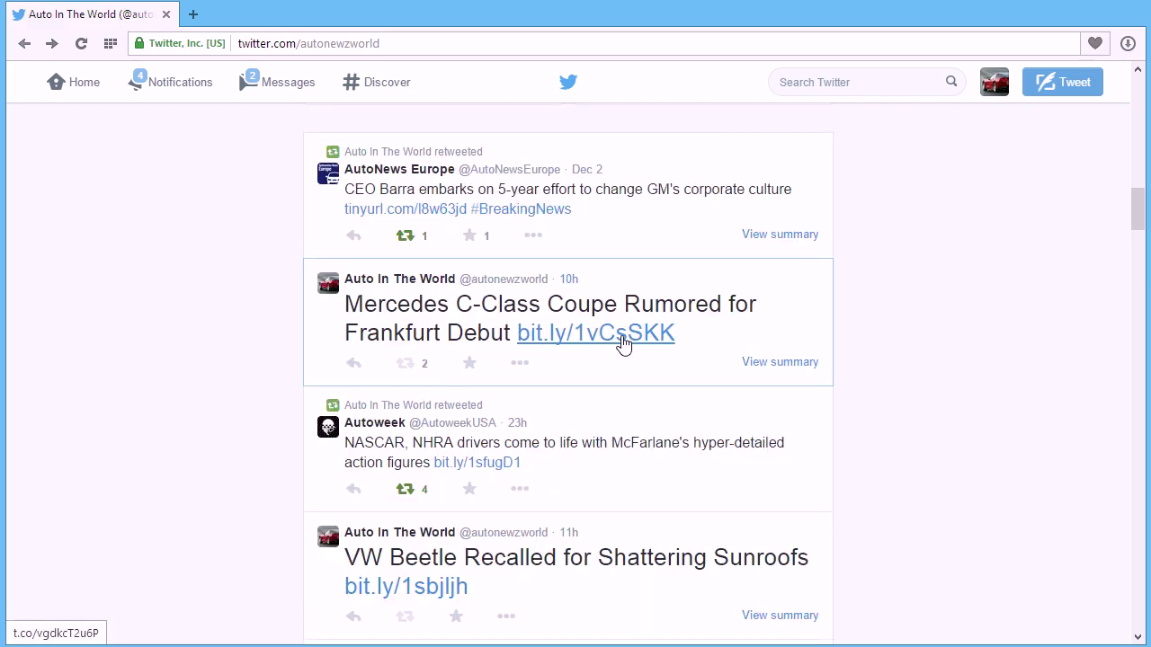
{"action": "scroll", "coordinate": [623, 343], "scroll_direction": "up", "scroll_amount": 15}
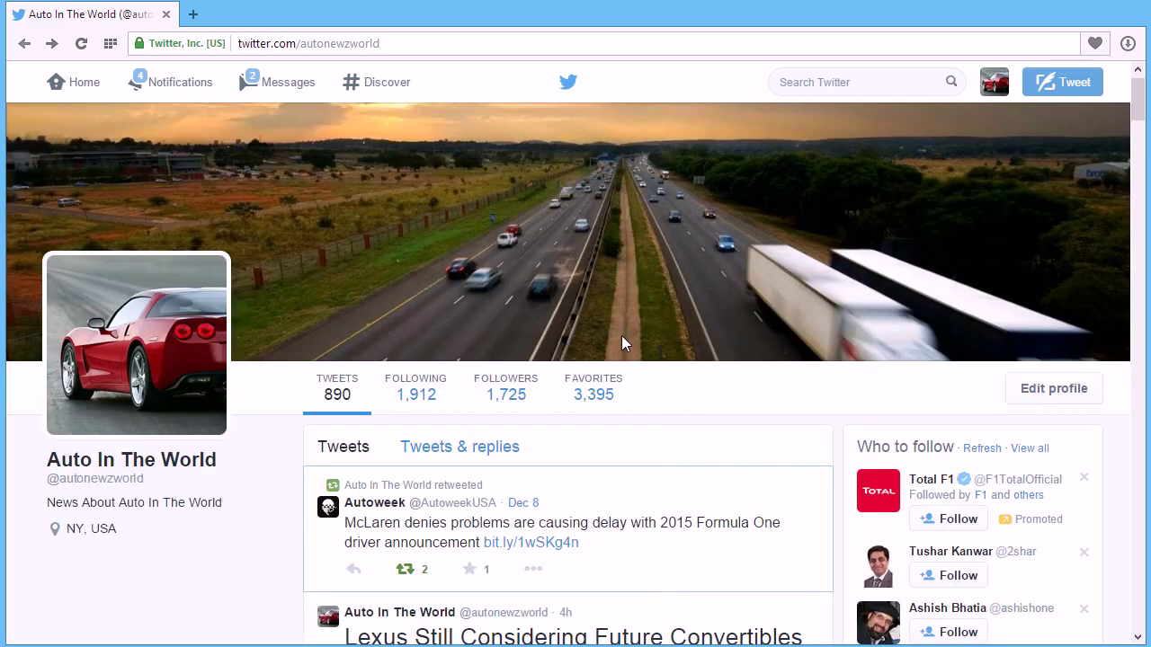
{"action": "scroll", "coordinate": [623, 343], "scroll_direction": "up", "scroll_amount": 1}
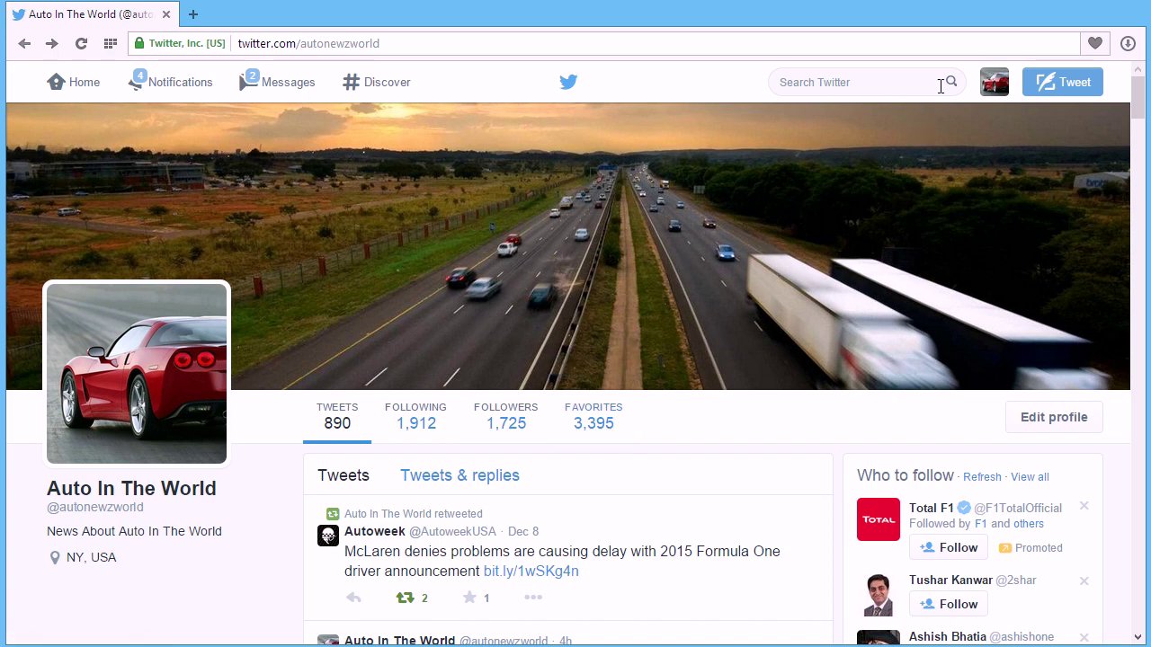
Rerun the recent Twitter search for "auto" and preview the AutoGuide.com profile summary from the results
{"action": "left_click", "coordinate": [851, 88]}
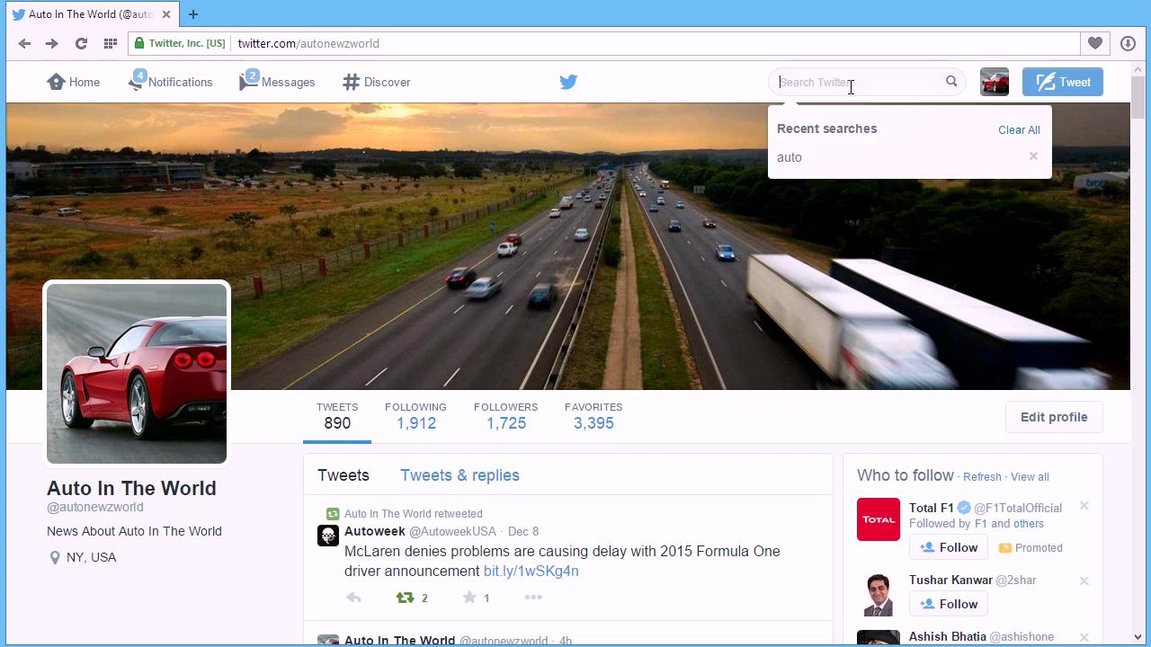
{"action": "left_click", "coordinate": [802, 159]}
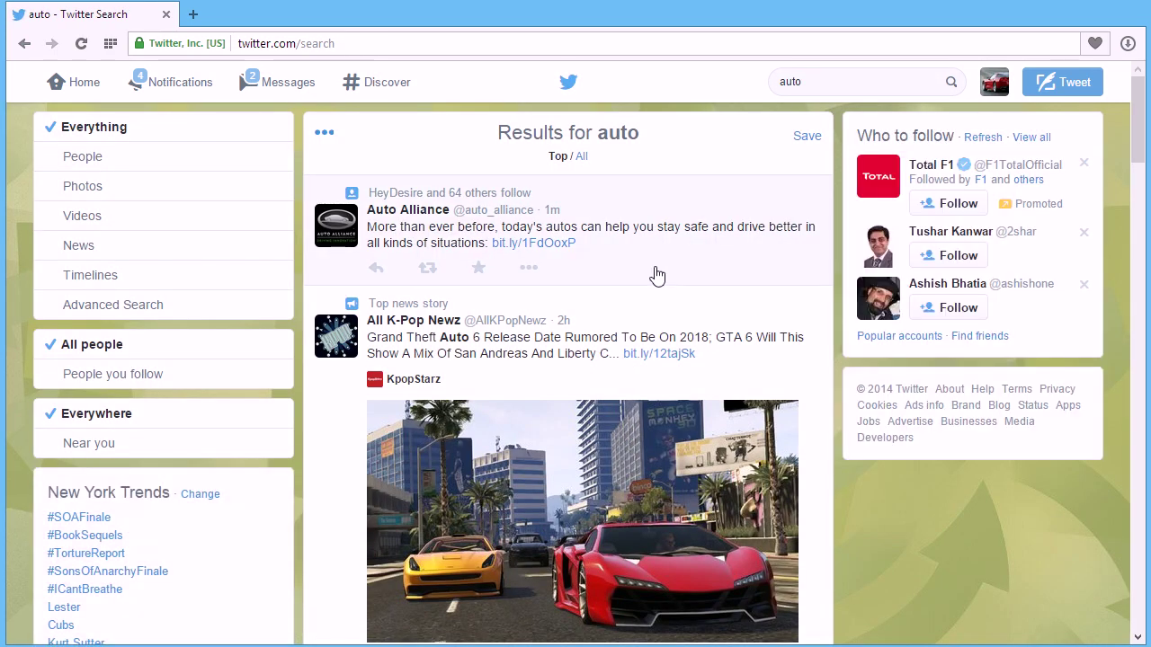
{"action": "scroll", "coordinate": [657, 274], "scroll_direction": "down", "scroll_amount": 4}
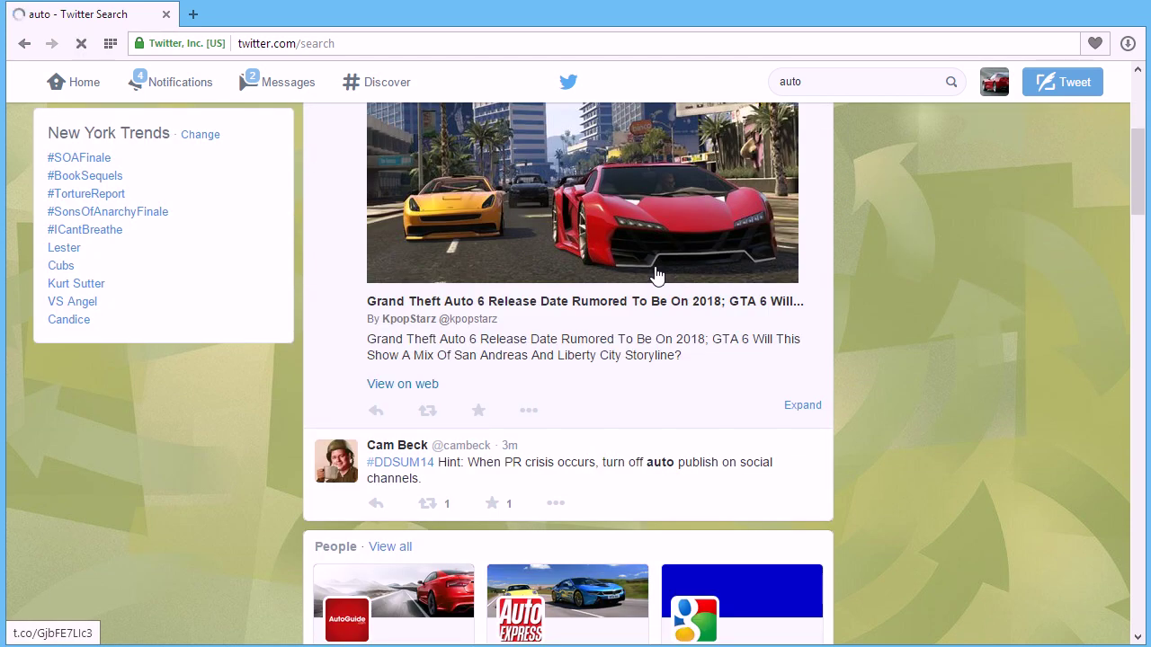
{"action": "scroll", "coordinate": [658, 274], "scroll_direction": "down", "scroll_amount": 3}
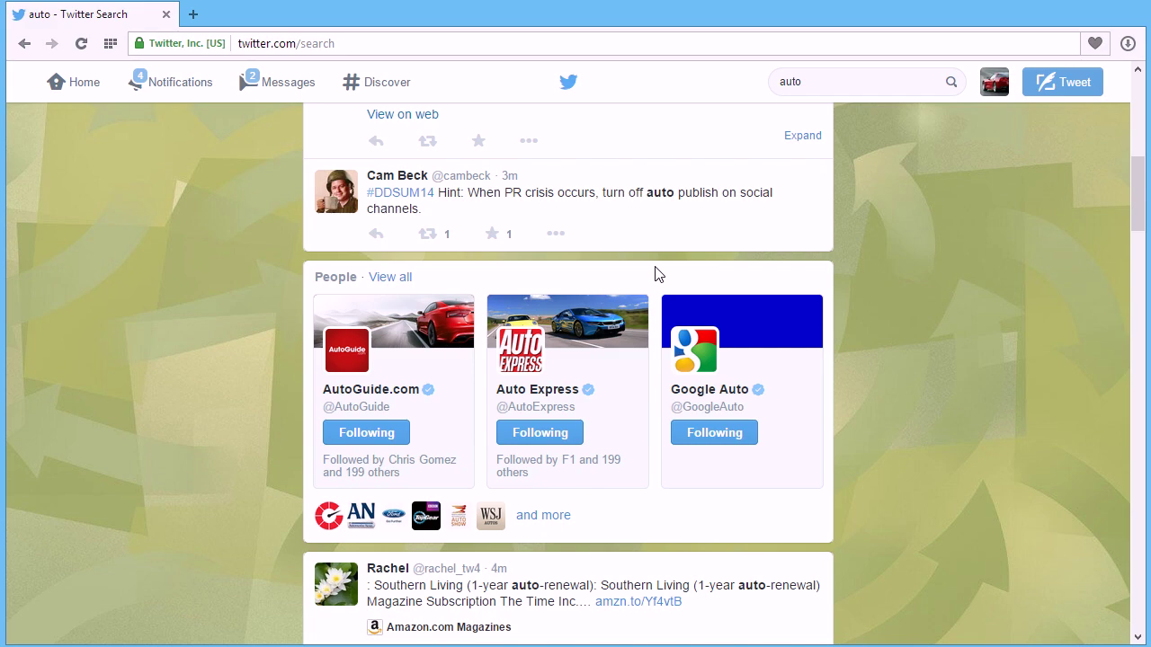
{"action": "scroll", "coordinate": [658, 275], "scroll_direction": "down", "scroll_amount": 13}
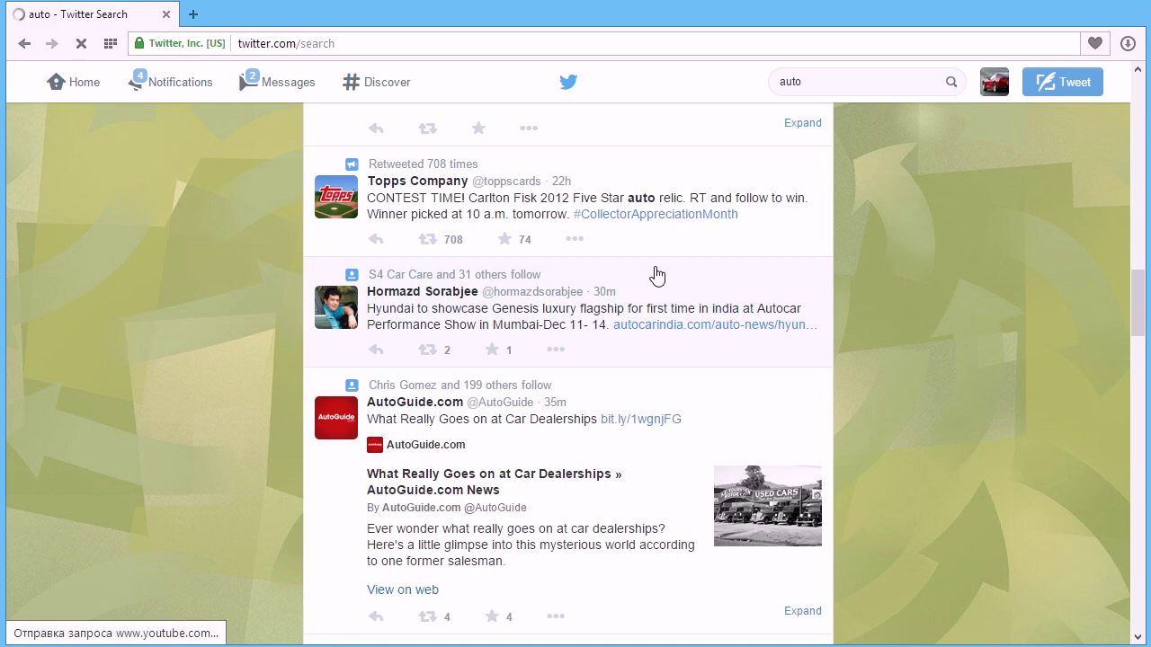
{"action": "scroll", "coordinate": [454, 254], "scroll_direction": "down", "scroll_amount": 2}
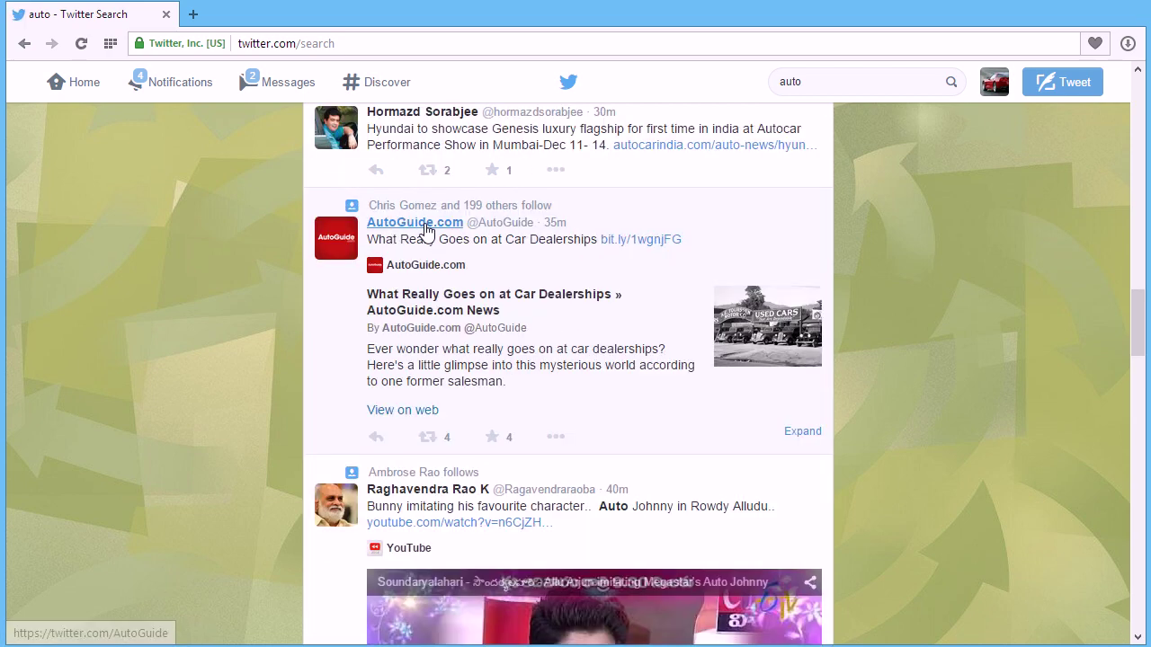
{"action": "left_click", "coordinate": [425, 225]}
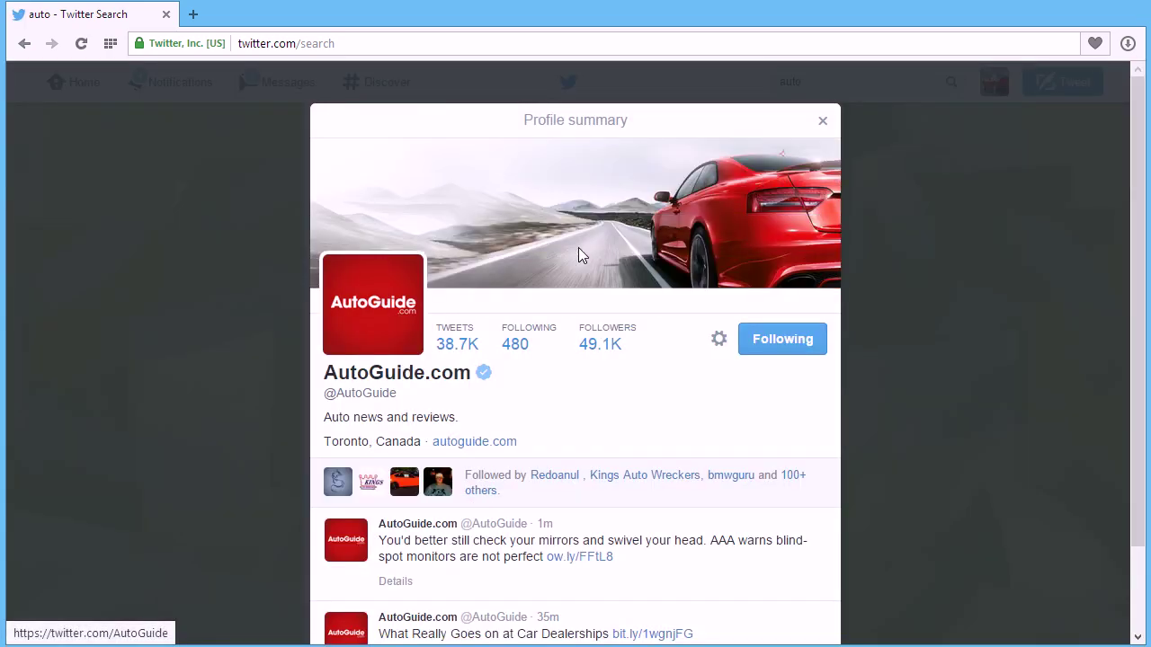
{"action": "left_click", "coordinate": [821, 120]}
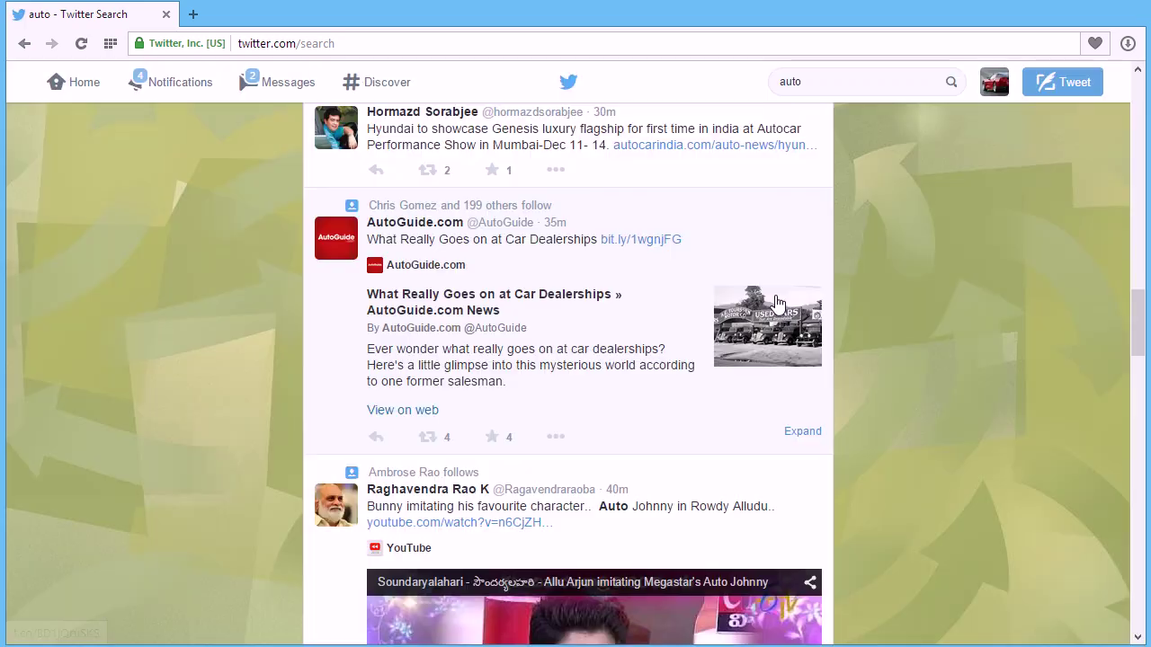
Open Auto123's full profile from the search results, review its tweets and follow the account
{"action": "scroll", "coordinate": [777, 303], "scroll_direction": "down", "scroll_amount": 12}
{"action": "scroll", "coordinate": [778, 303], "scroll_direction": "up", "scroll_amount": 4}
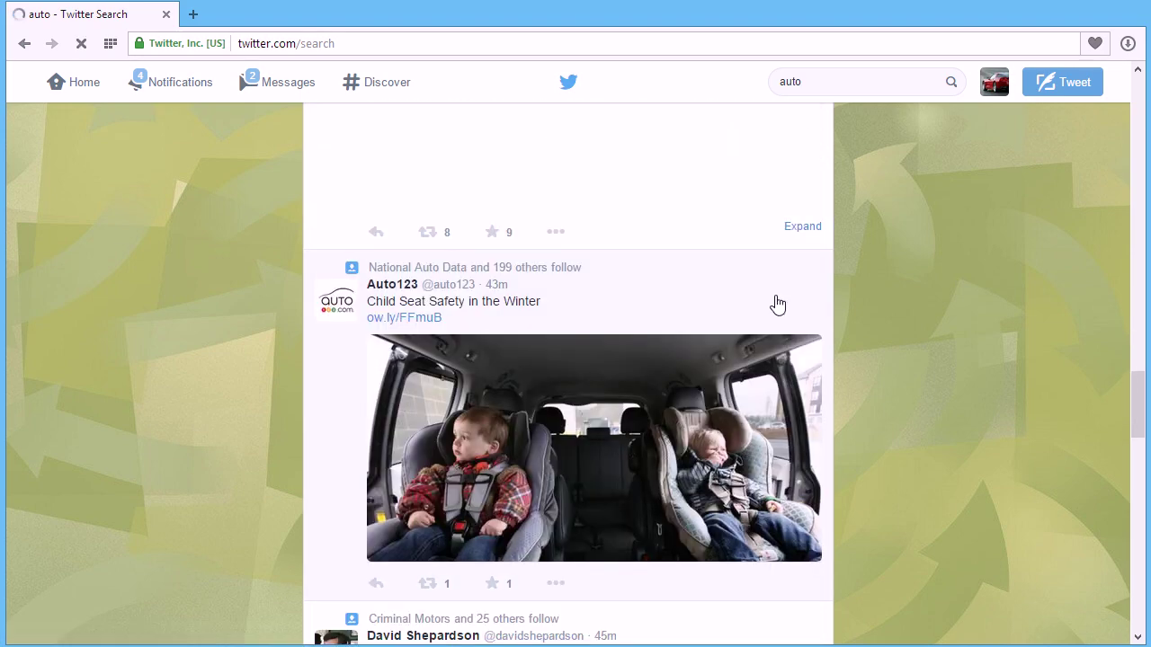
{"action": "left_click", "coordinate": [392, 284]}
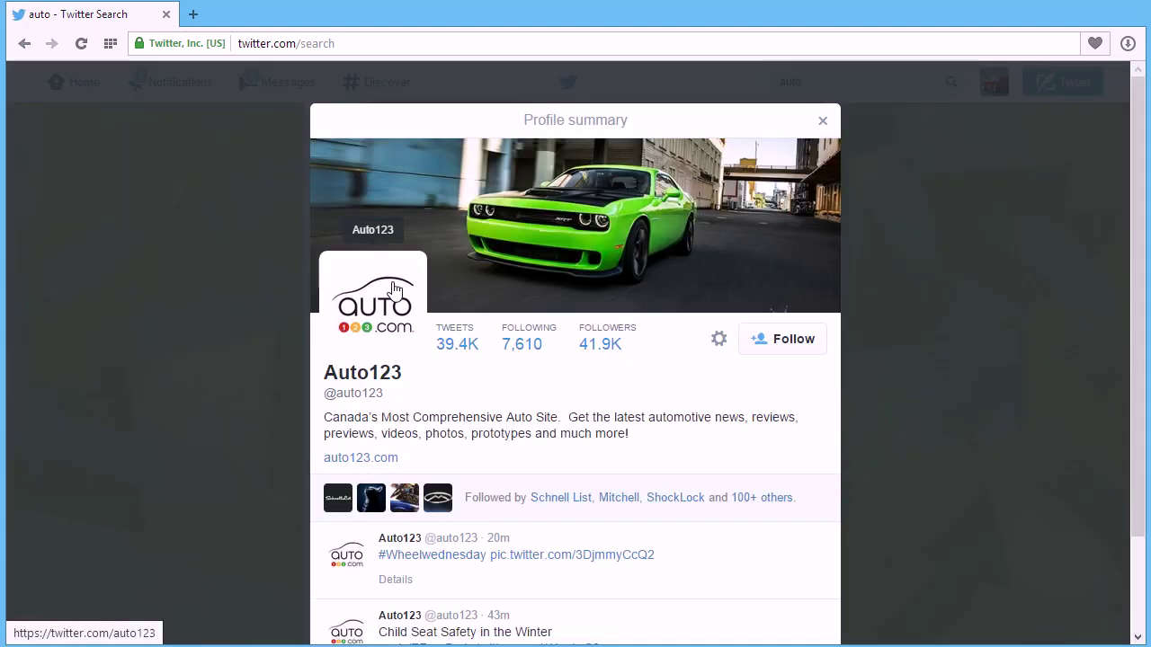
{"action": "left_click", "coordinate": [392, 286]}
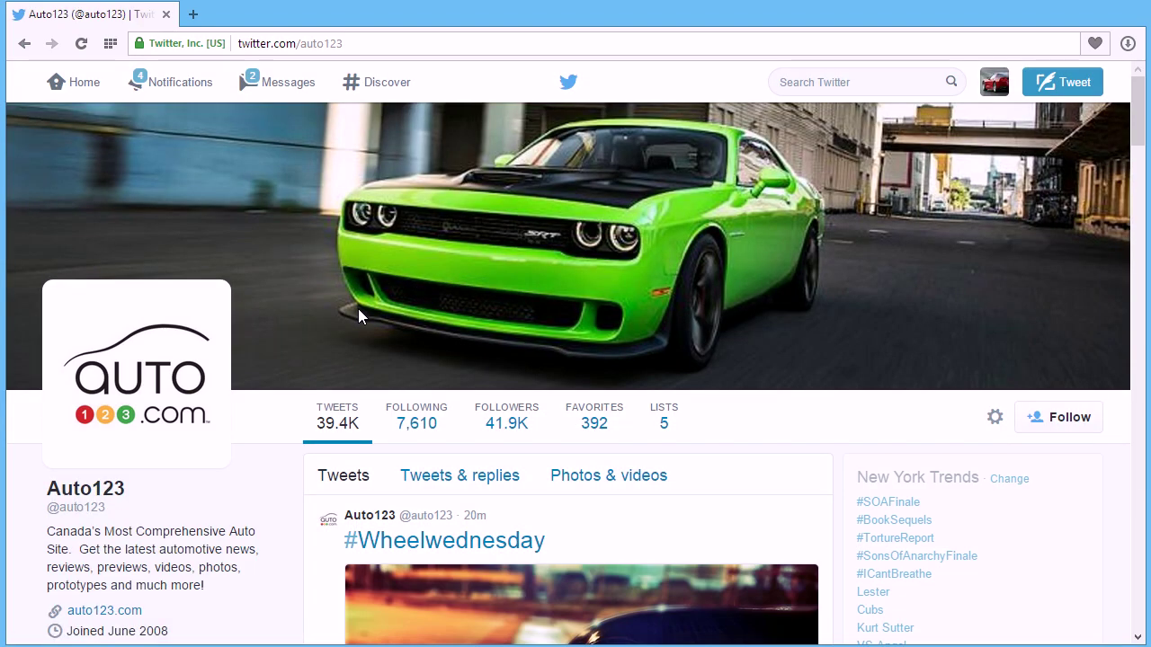
{"action": "scroll", "coordinate": [674, 456], "scroll_direction": "down", "scroll_amount": 7}
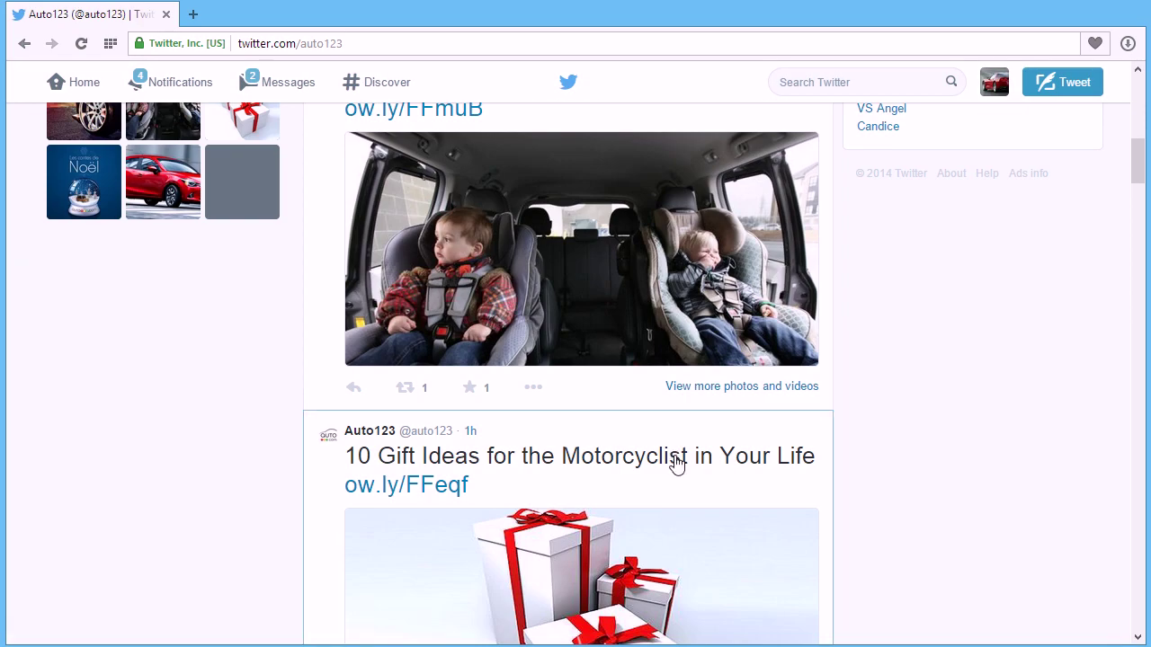
{"action": "scroll", "coordinate": [674, 455], "scroll_direction": "down", "scroll_amount": 10}
{"action": "scroll", "coordinate": [677, 463], "scroll_direction": "up", "scroll_amount": 15}
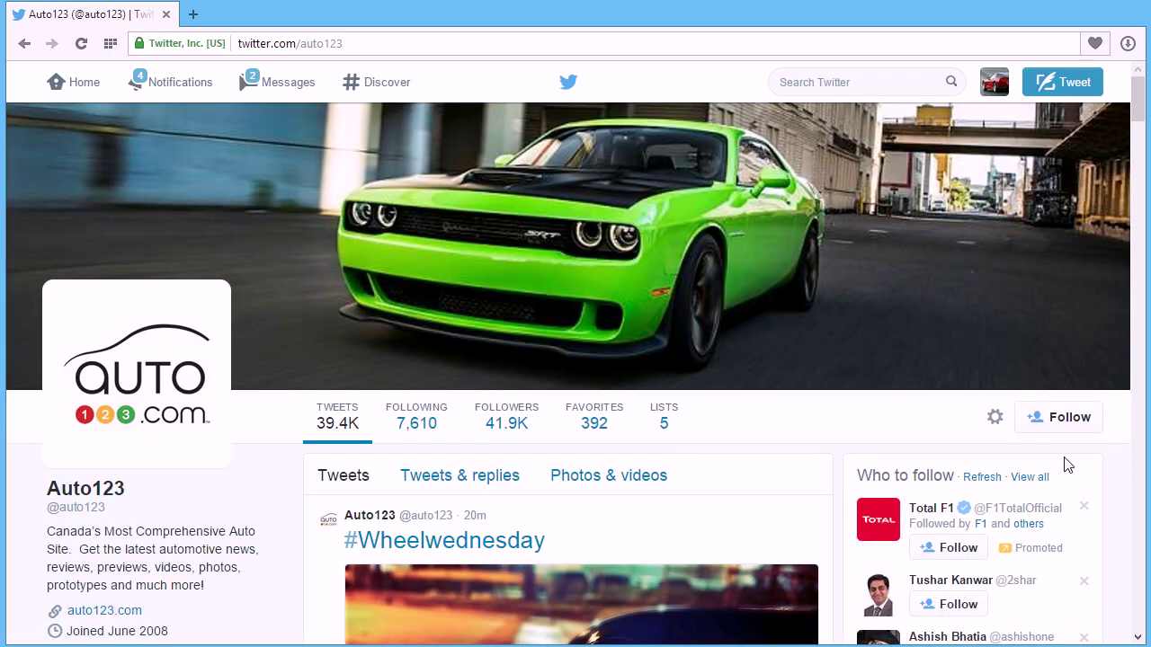
{"action": "left_click", "coordinate": [1048, 418]}
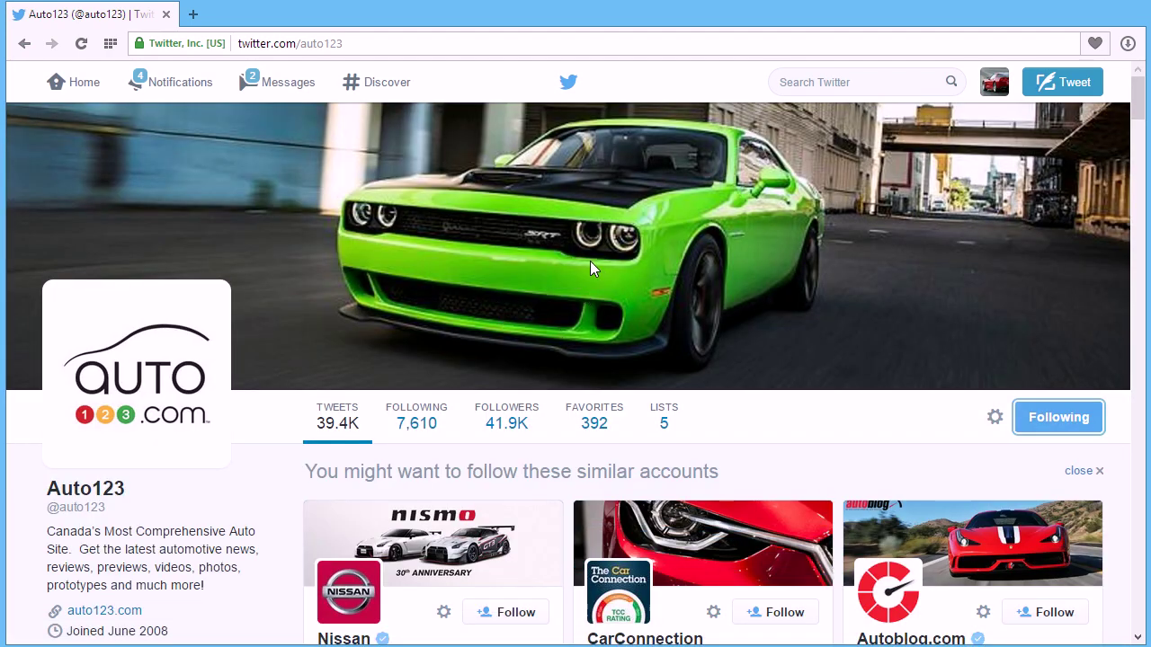
Check the home timeline and run the recent search for "auto" again
{"action": "left_click", "coordinate": [57, 82]}
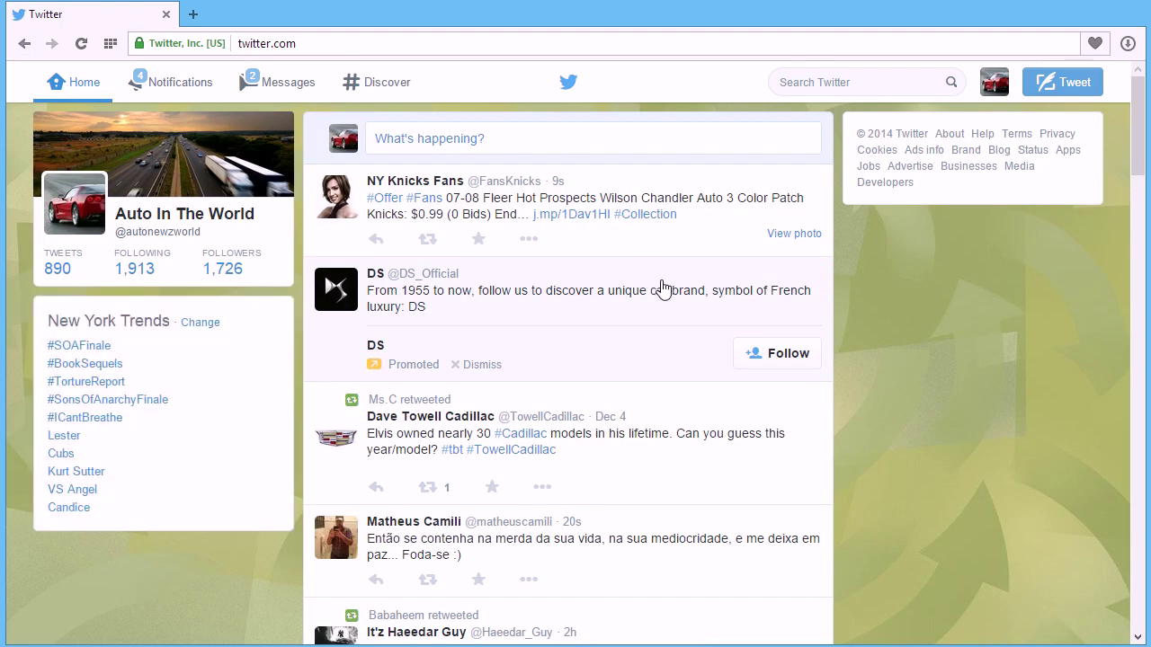
{"action": "scroll", "coordinate": [659, 325], "scroll_direction": "down", "scroll_amount": 3}
{"action": "scroll", "coordinate": [657, 321], "scroll_direction": "up", "scroll_amount": 3}
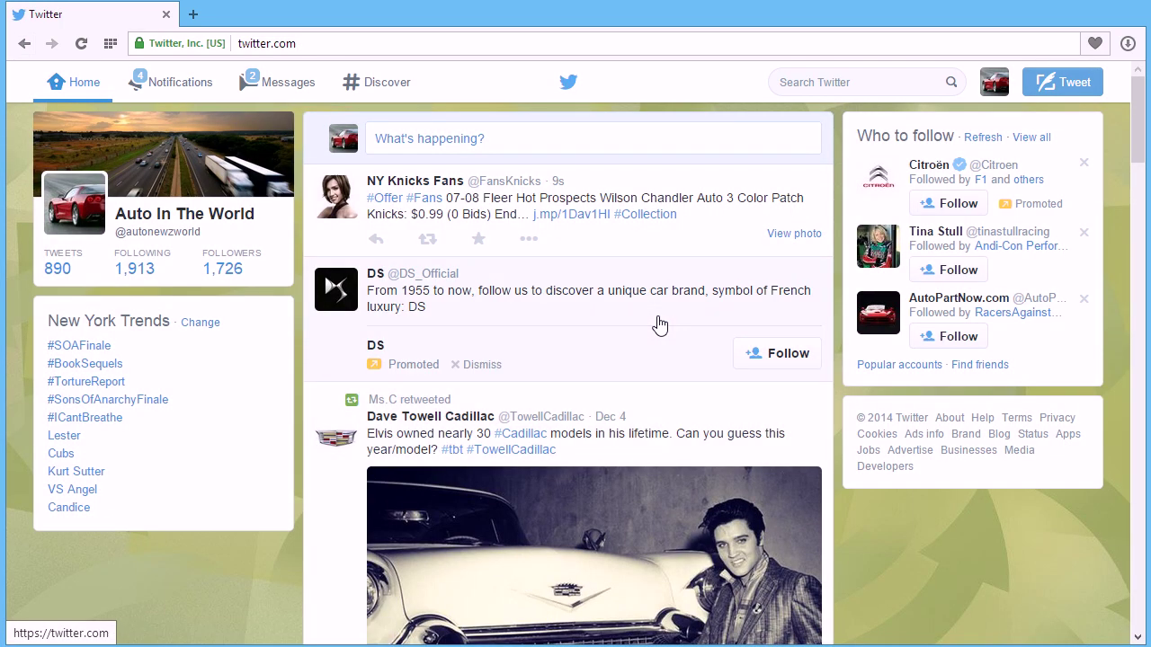
{"action": "left_click", "coordinate": [903, 79]}
{"action": "left_click", "coordinate": [781, 159]}
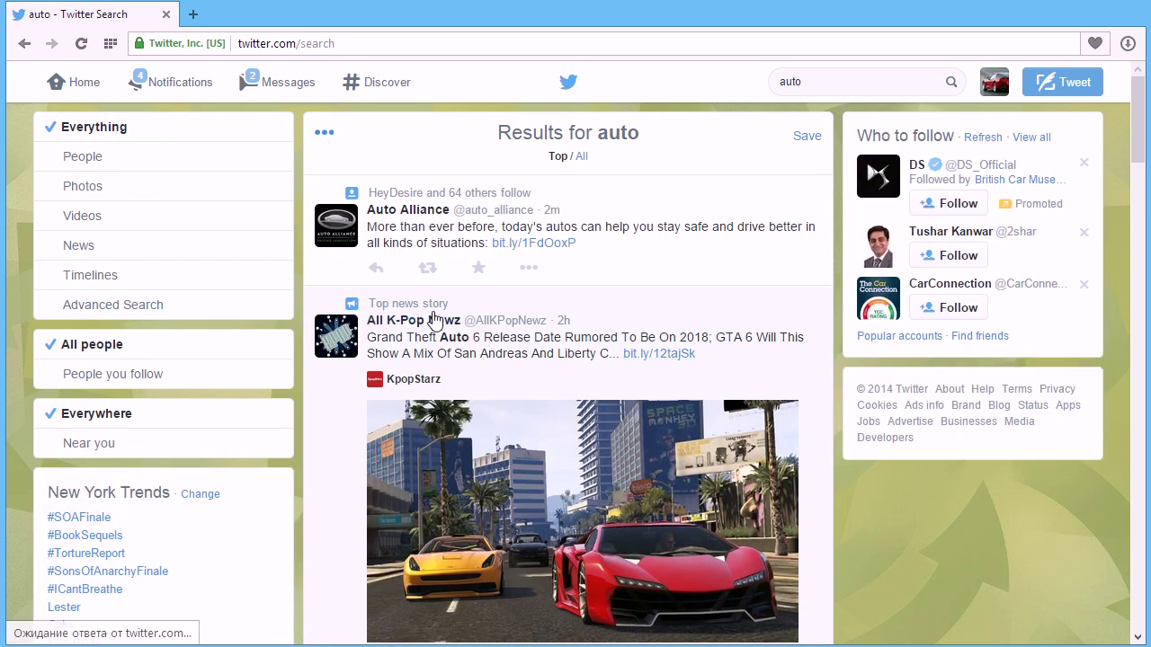
Review the tweets on All K-Pop Newz's full profile and return to the "auto" search results
{"action": "left_click", "coordinate": [432, 324]}
{"action": "scroll", "coordinate": [683, 359], "scroll_direction": "down", "scroll_amount": 1}
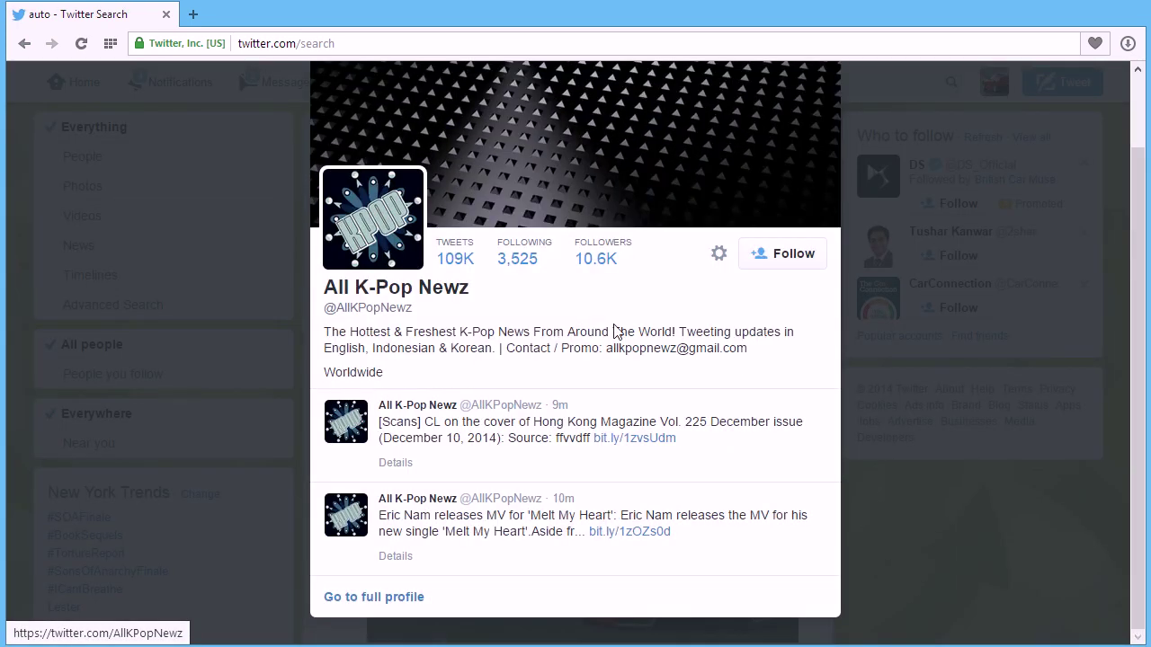
{"action": "left_click", "coordinate": [677, 292]}
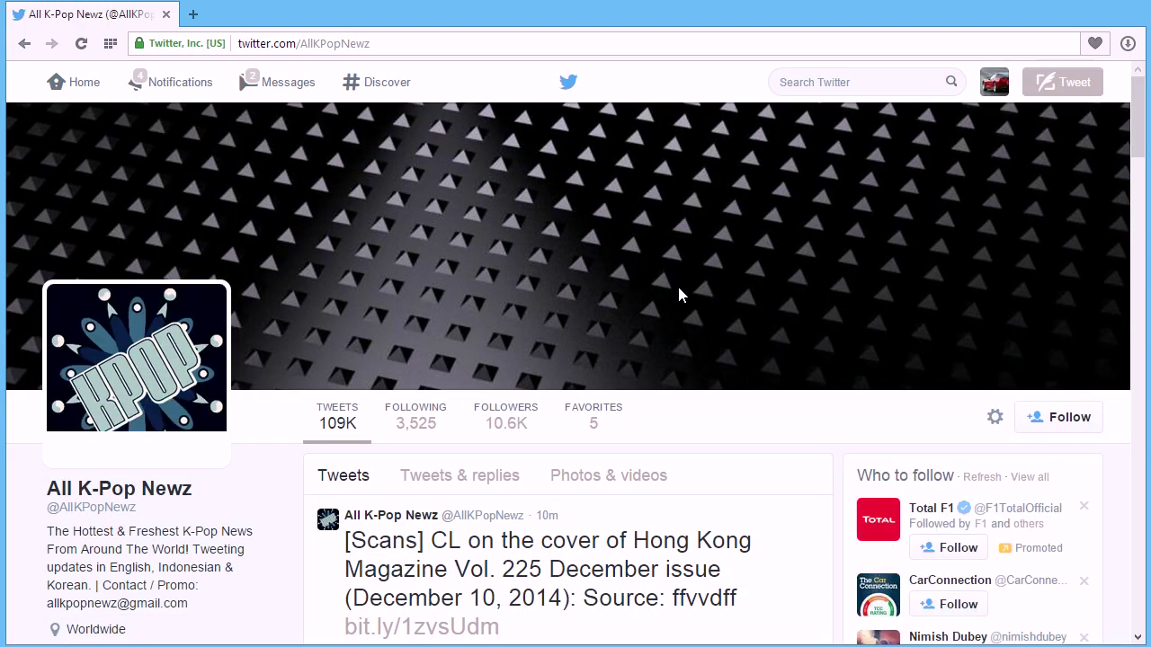
{"action": "scroll", "coordinate": [679, 287], "scroll_direction": "down", "scroll_amount": 4}
{"action": "scroll", "coordinate": [680, 298], "scroll_direction": "down", "scroll_amount": 20}
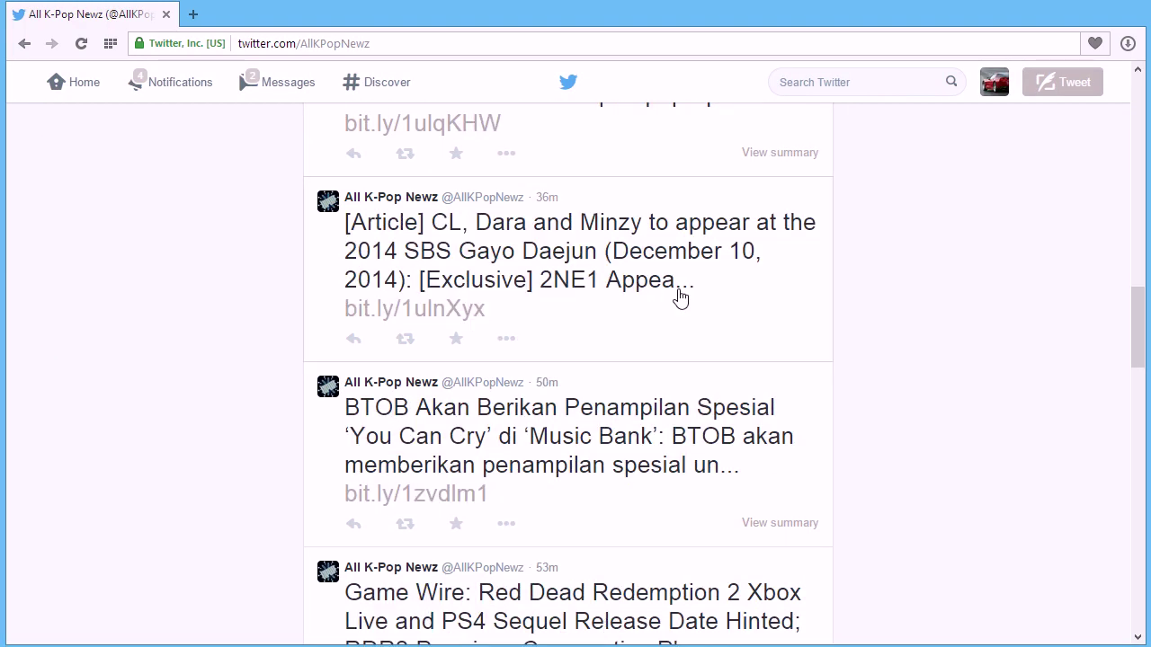
{"action": "scroll", "coordinate": [680, 298], "scroll_direction": "up", "scroll_amount": 20}
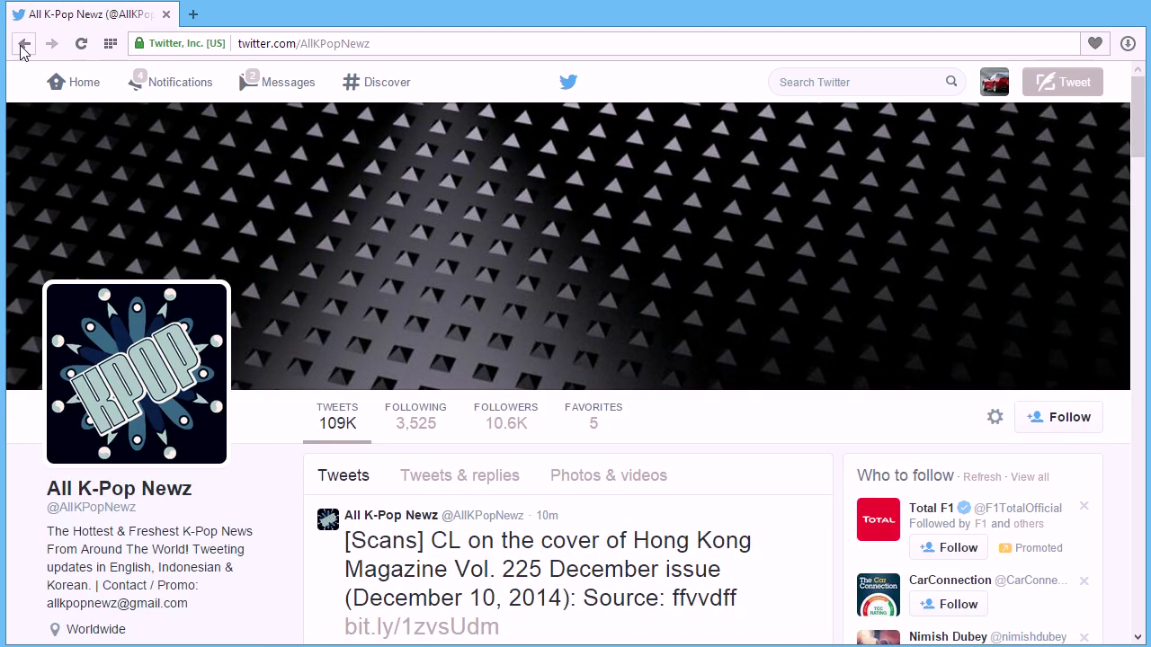
{"action": "left_click", "coordinate": [24, 45]}
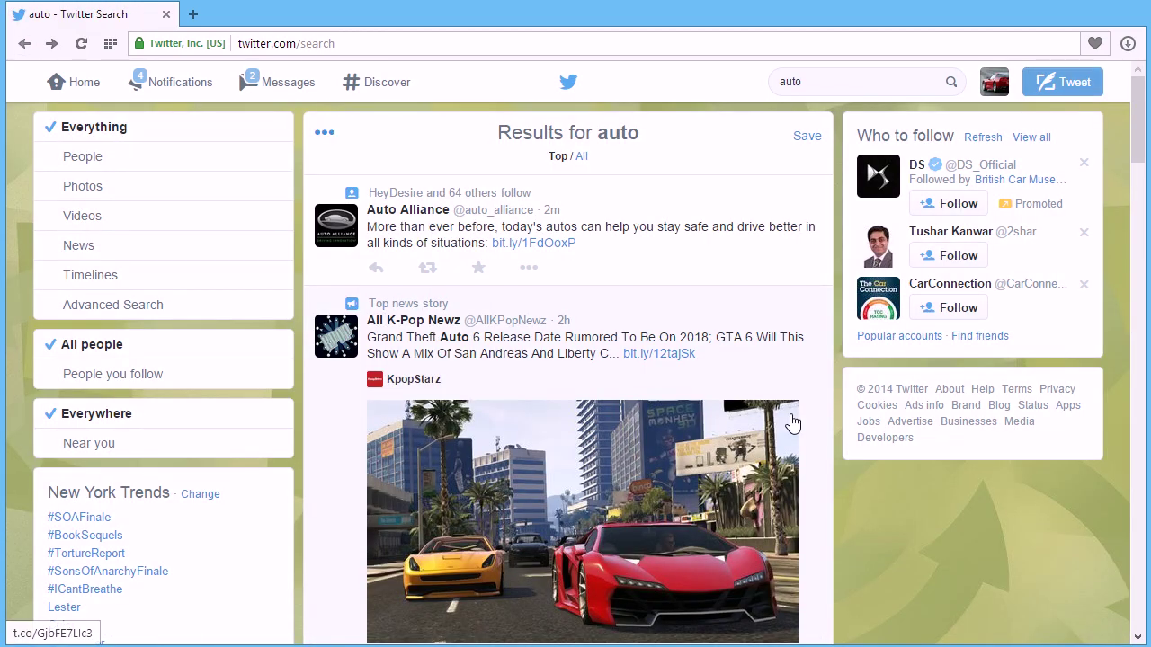
Look through the "auto" search results for WSJ Autos and open its profile summary
{"action": "scroll", "coordinate": [783, 422], "scroll_direction": "down", "scroll_amount": 10}
{"action": "scroll", "coordinate": [783, 430], "scroll_direction": "down", "scroll_amount": 20}
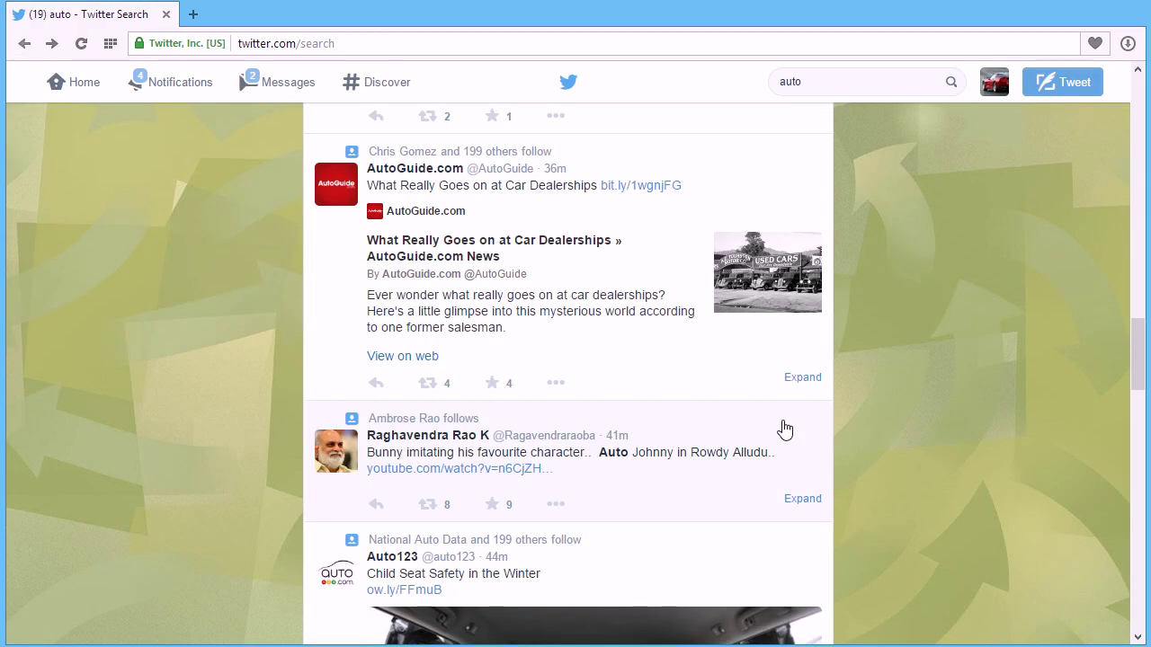
{"action": "scroll", "coordinate": [783, 430], "scroll_direction": "down", "scroll_amount": 15}
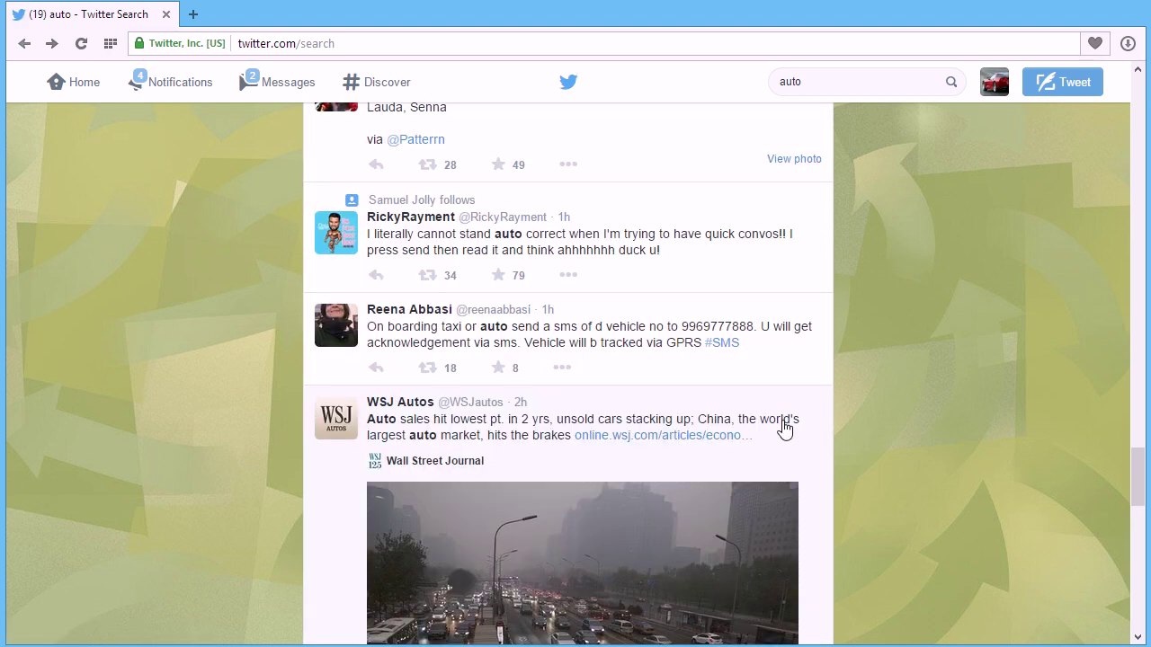
{"action": "scroll", "coordinate": [783, 430], "scroll_direction": "down", "scroll_amount": 4}
{"action": "scroll", "coordinate": [784, 430], "scroll_direction": "up", "scroll_amount": 3}
{"action": "left_click", "coordinate": [399, 314]}
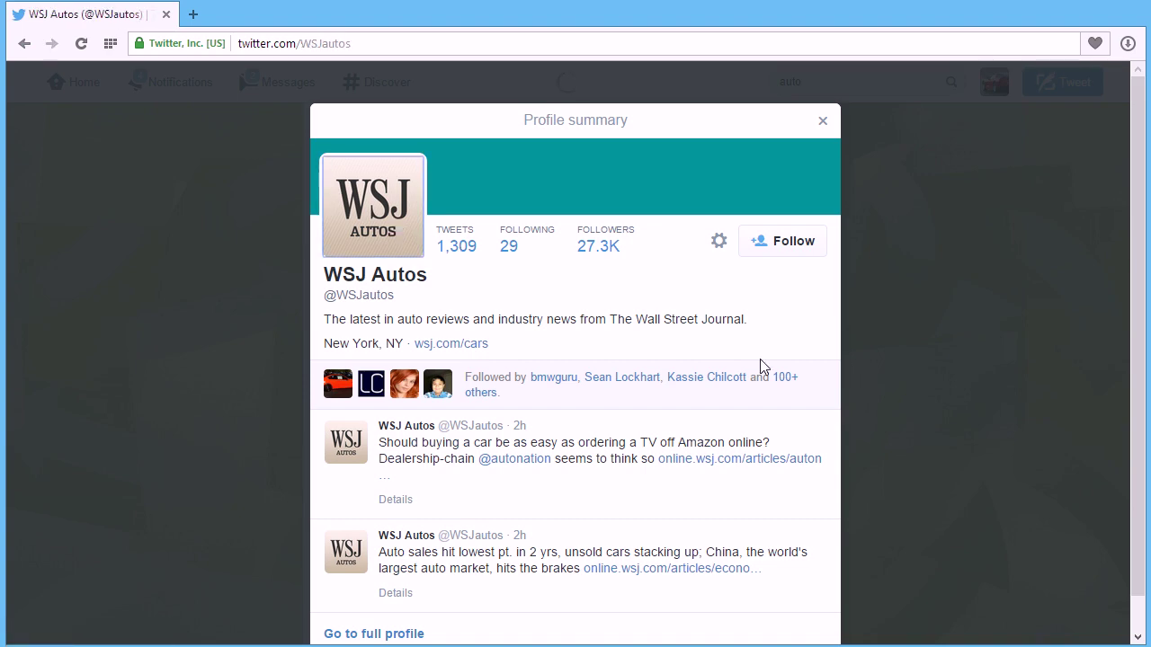
Review the tweets on WSJ Autos' full profile and follow the account
{"action": "scroll", "coordinate": [743, 399], "scroll_direction": "down", "scroll_amount": 5}
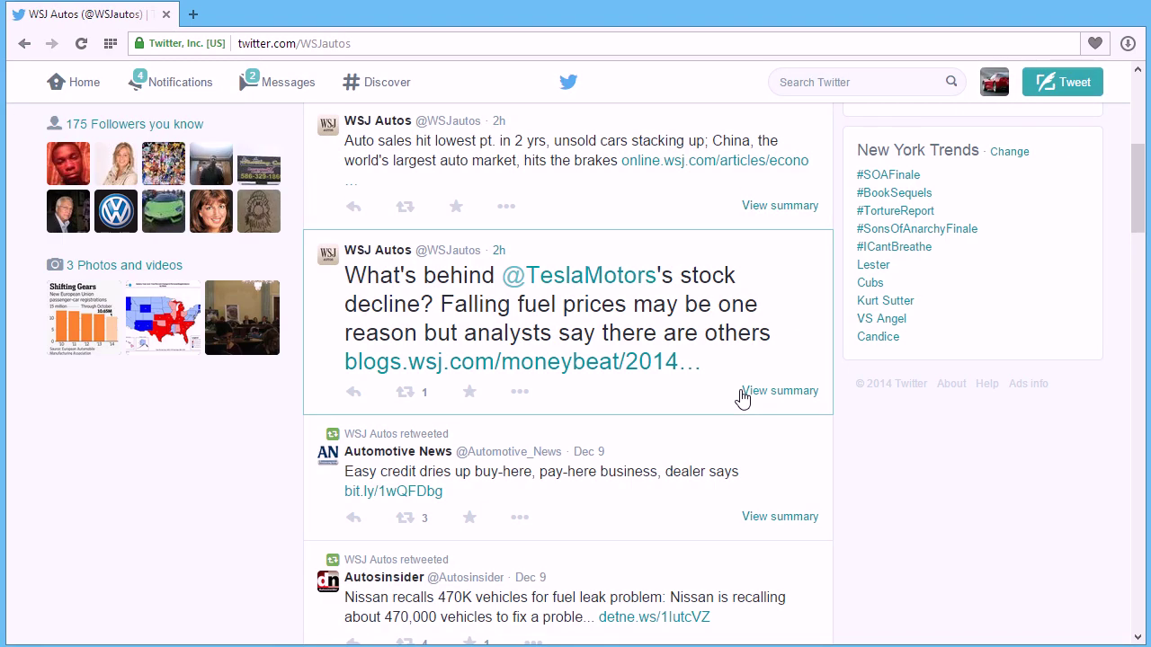
{"action": "scroll", "coordinate": [743, 399], "scroll_direction": "down", "scroll_amount": 5}
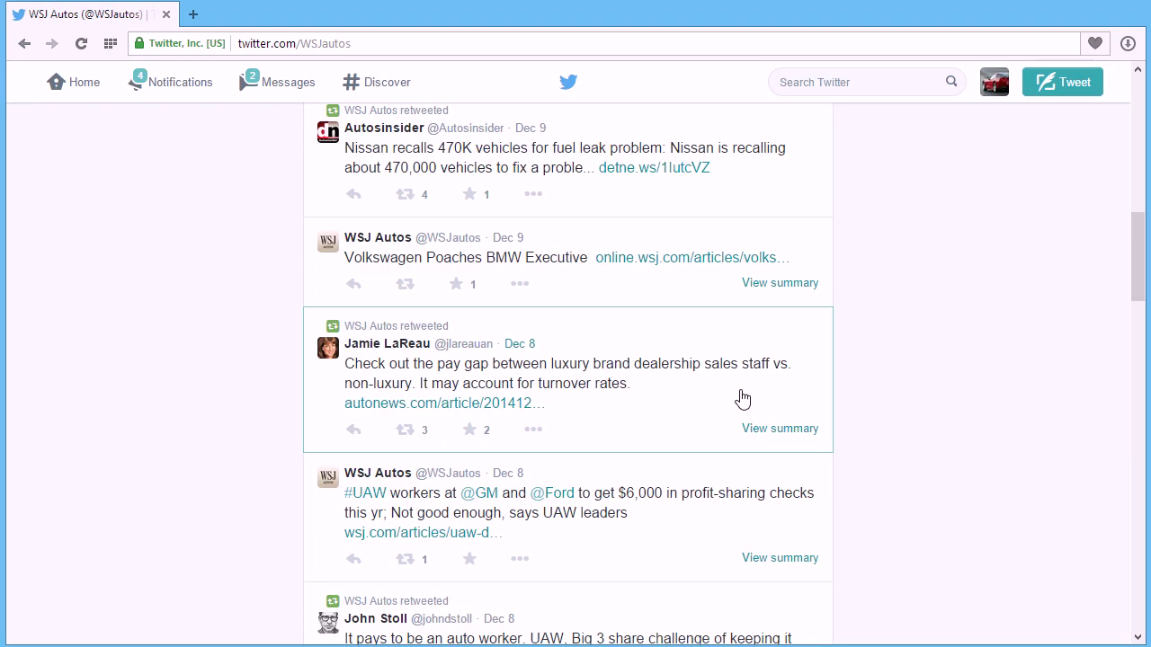
{"action": "scroll", "coordinate": [743, 400], "scroll_direction": "down", "scroll_amount": 6}
{"action": "scroll", "coordinate": [742, 400], "scroll_direction": "down", "scroll_amount": 5}
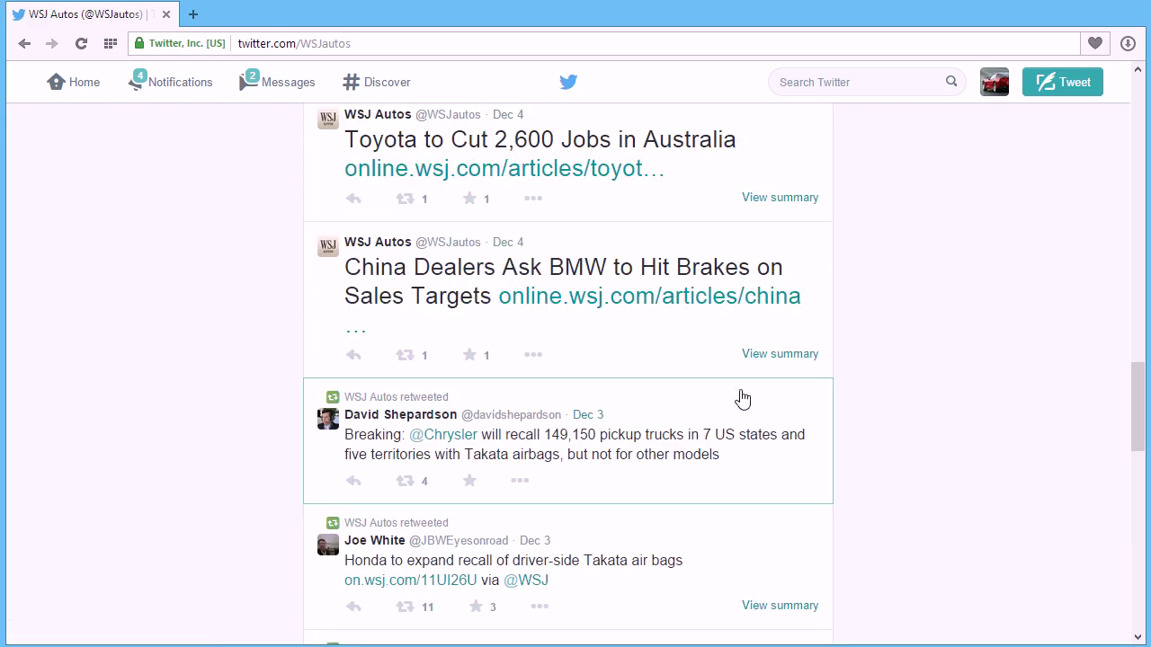
{"action": "scroll", "coordinate": [743, 399], "scroll_direction": "up", "scroll_amount": 20}
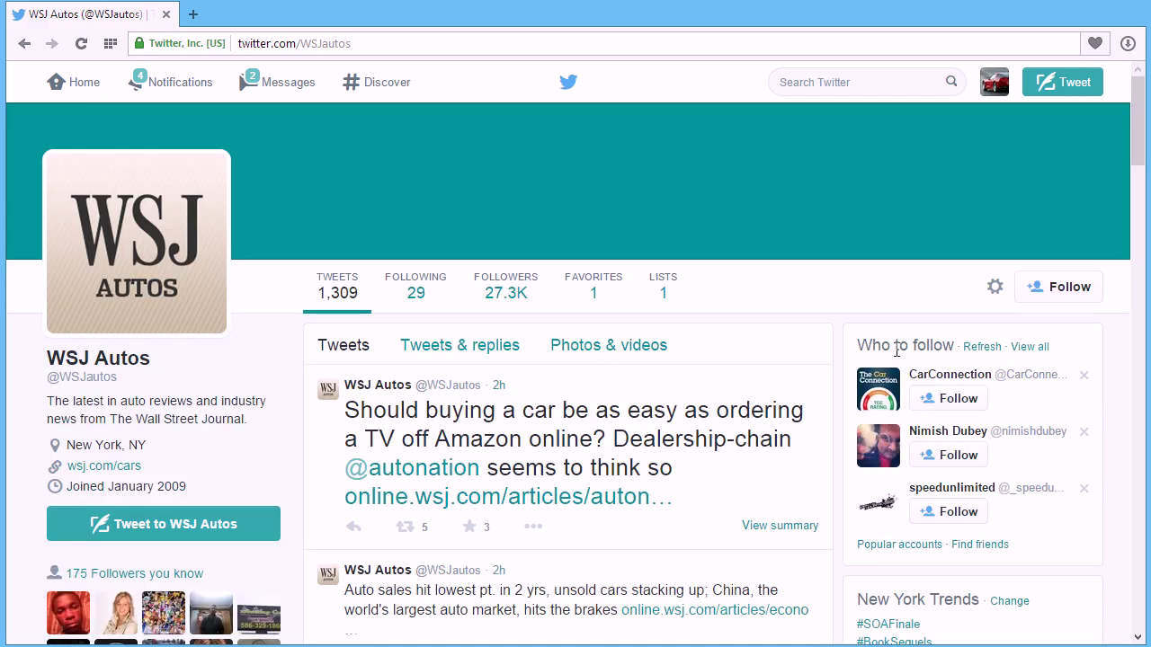
{"action": "left_click", "coordinate": [1039, 296]}
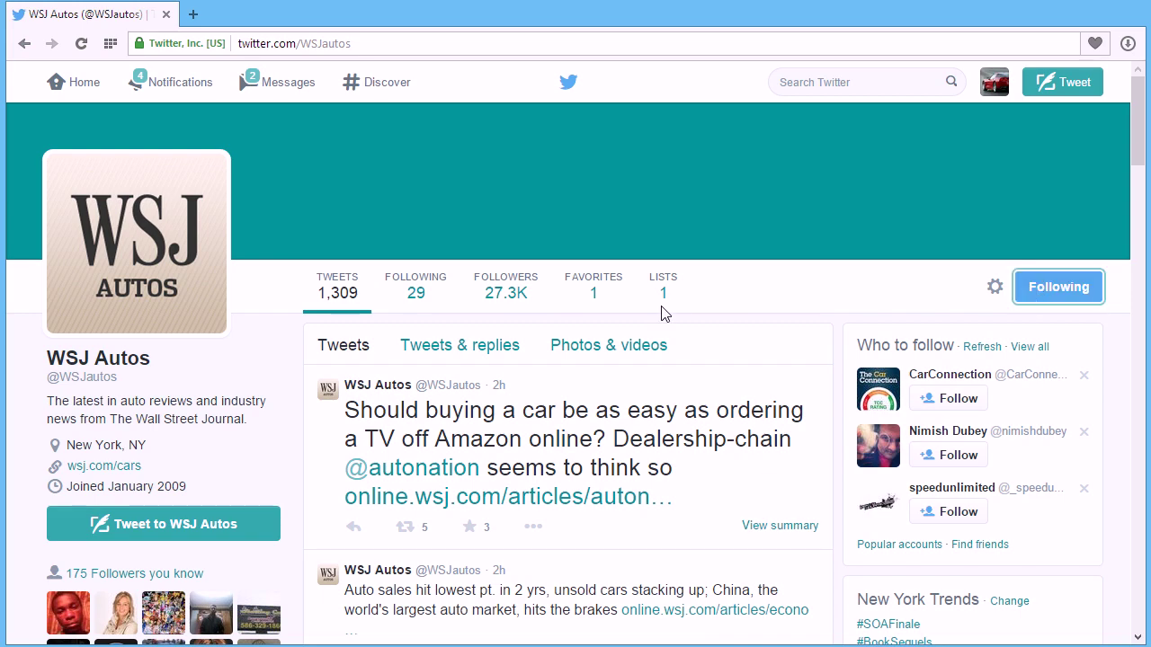
Return to the "auto" search results and look through more of the tweets
{"action": "left_click", "coordinate": [25, 43]}
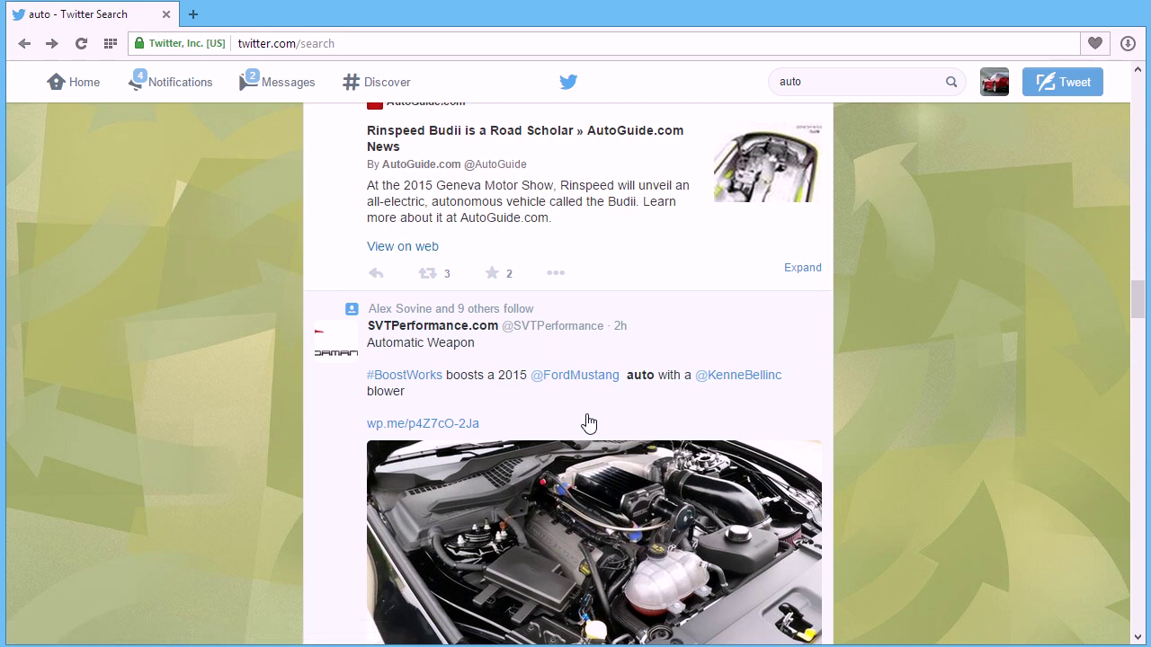
{"action": "scroll", "coordinate": [589, 422], "scroll_direction": "down", "scroll_amount": 3}
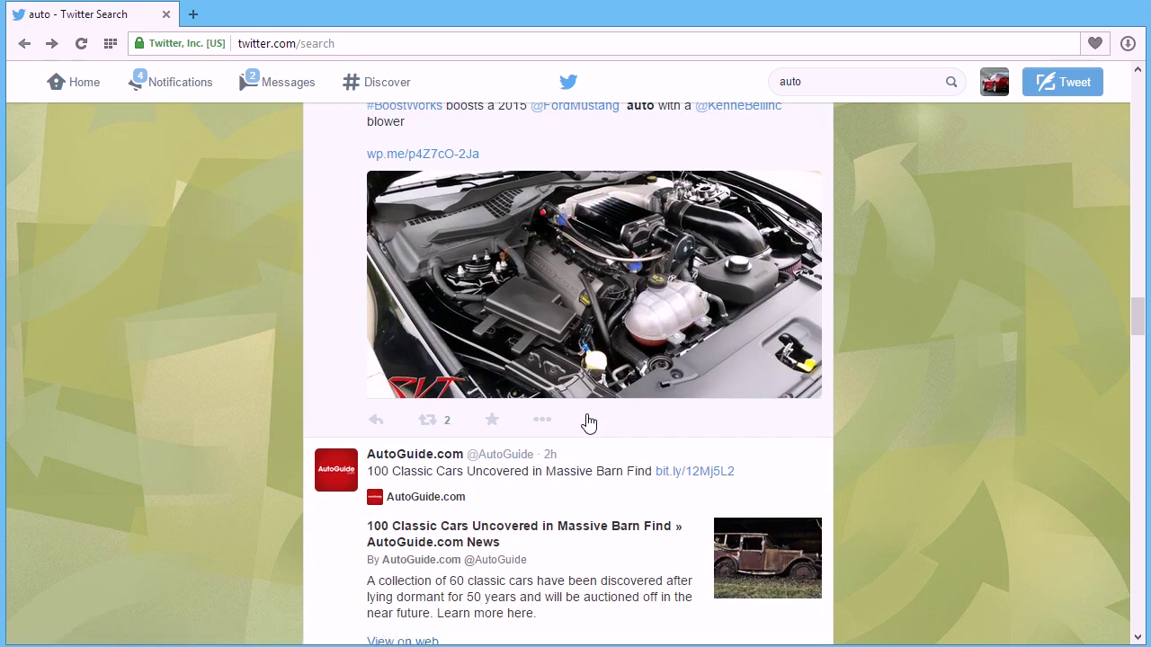
{"action": "scroll", "coordinate": [589, 423], "scroll_direction": "down", "scroll_amount": 3}
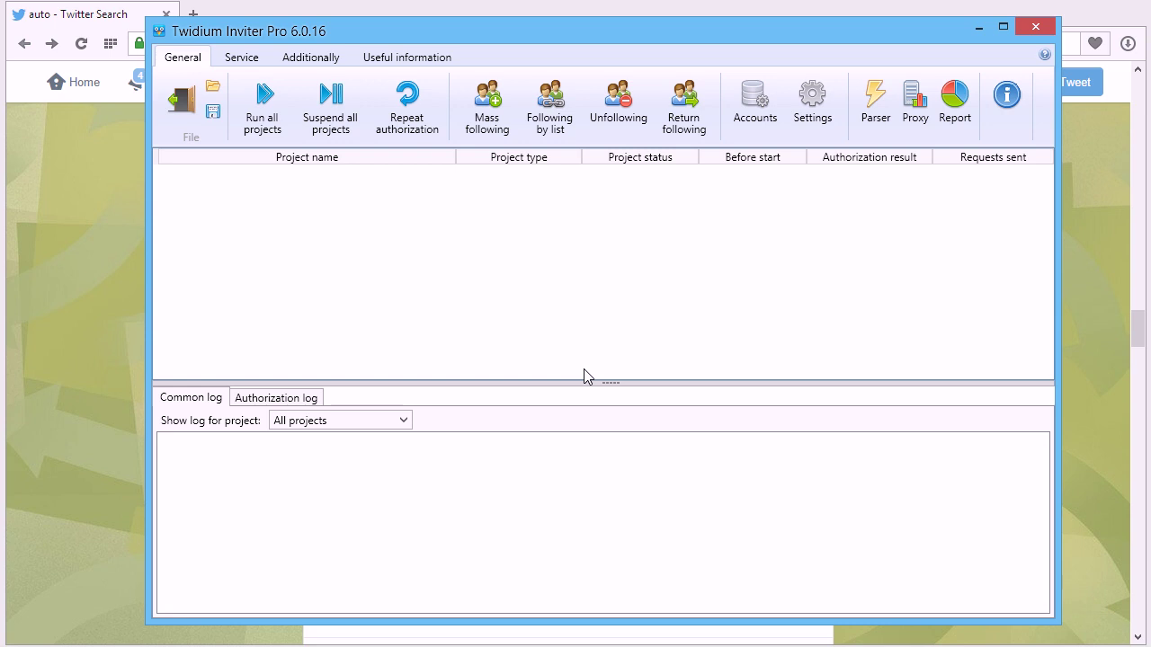
Switch to Twidium Inviter Pro and set up a mass following project with the keyword "auto" and the working account autonewzworld
{"action": "left_click_drag", "start_coordinate": [437, 41], "coordinate": [423, 61]}
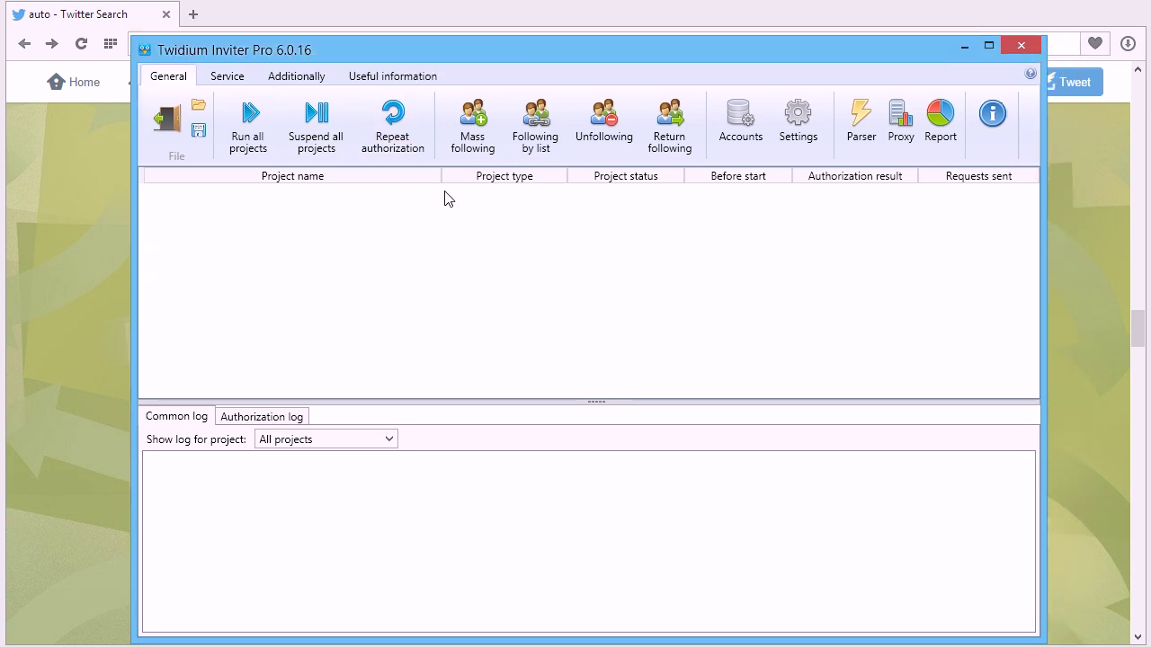
{"action": "left_click", "coordinate": [486, 133]}
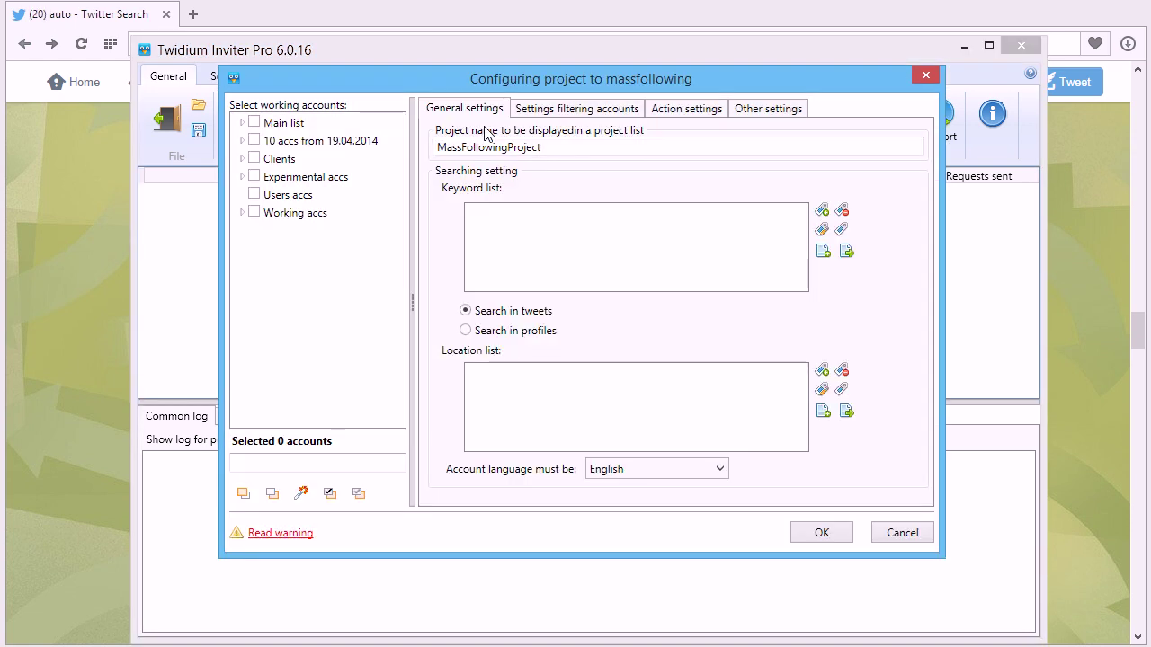
{"action": "left_click", "coordinate": [821, 211]}
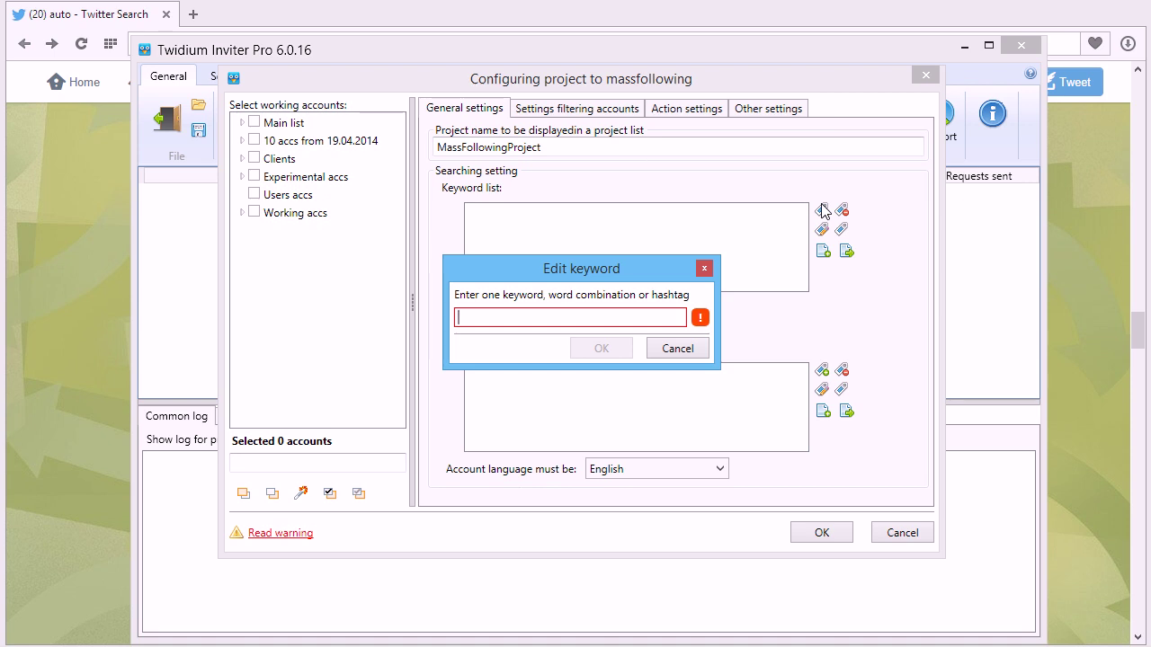
{"action": "type", "text": "auto"}
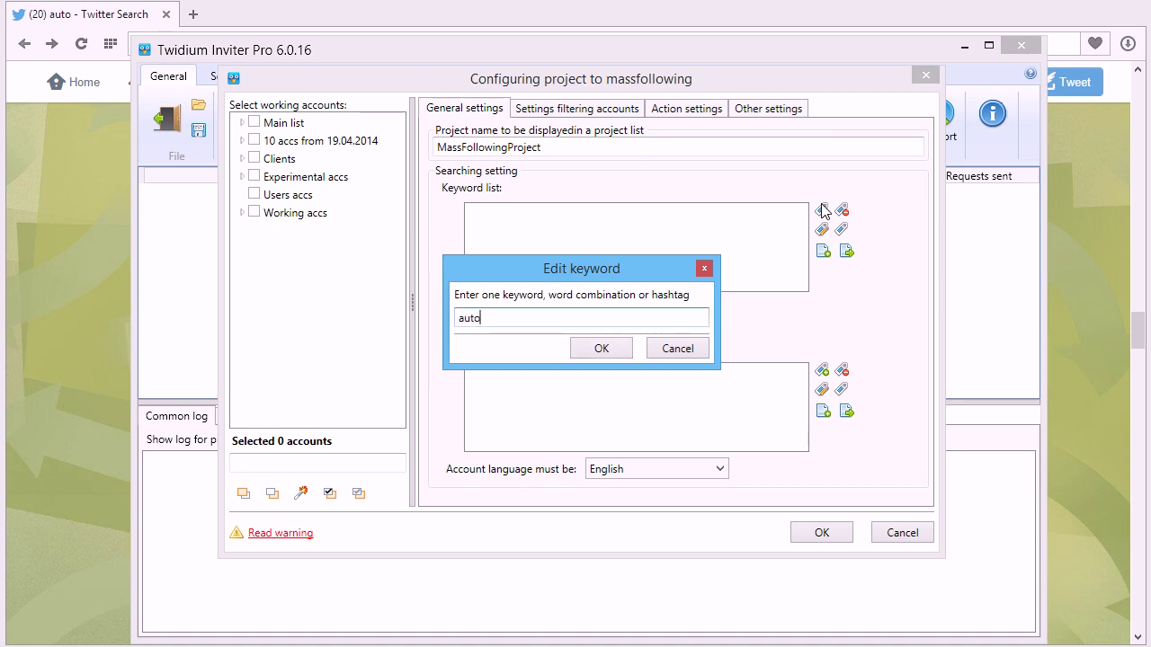
{"action": "left_click", "coordinate": [602, 348]}
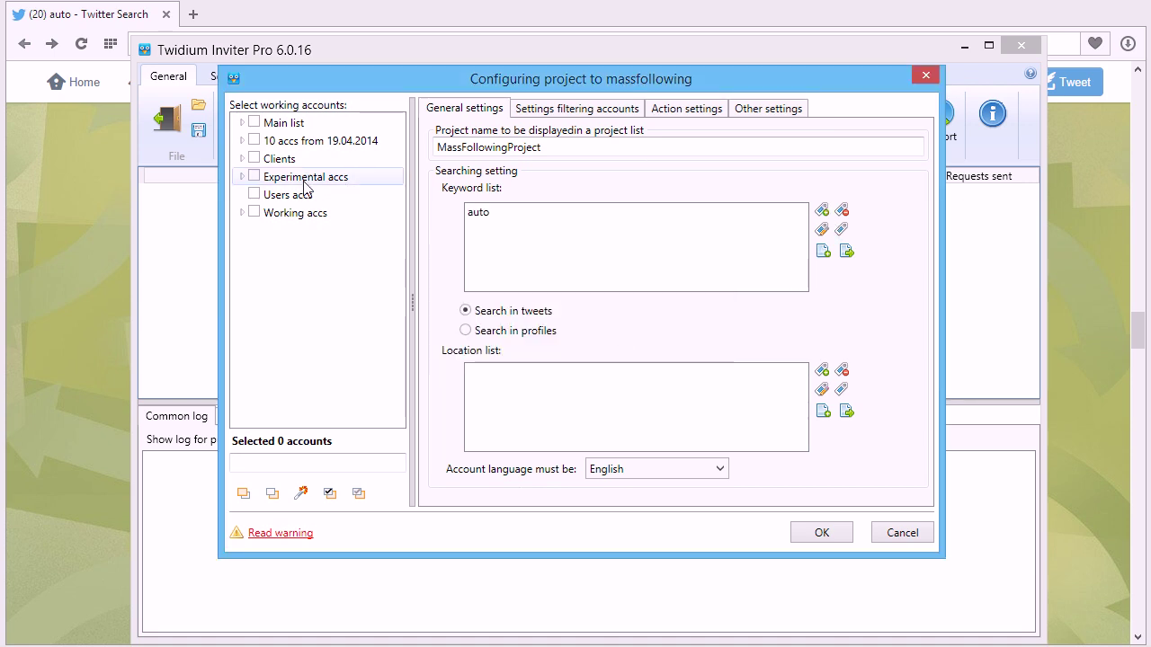
{"action": "left_click", "coordinate": [242, 176]}
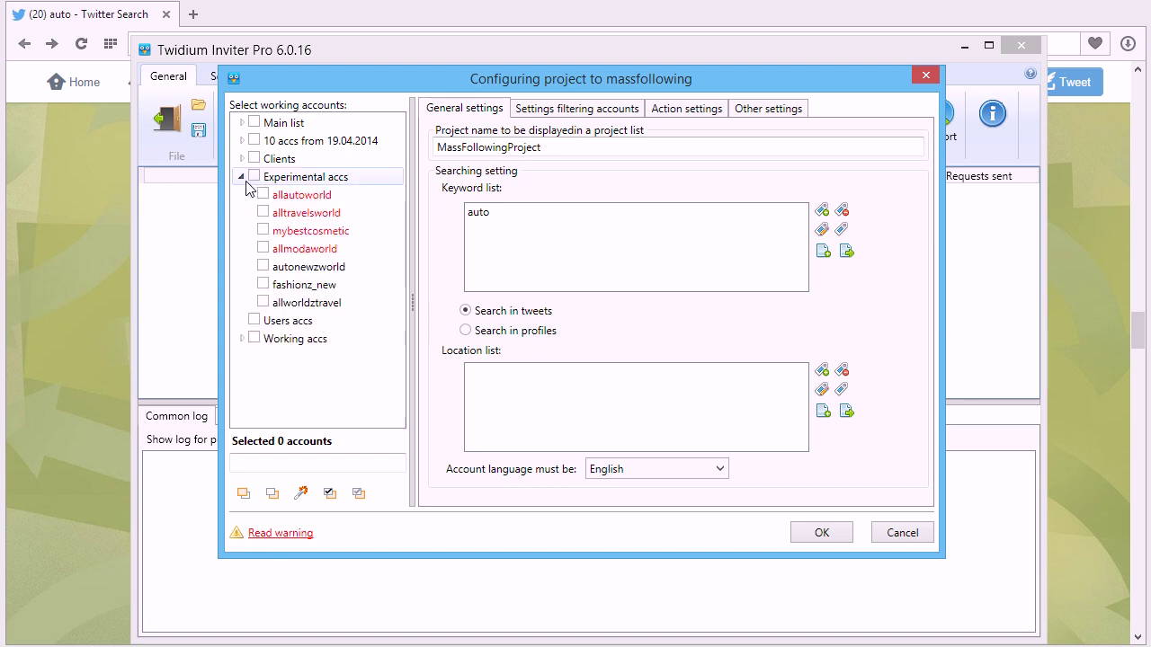
{"action": "left_click", "coordinate": [263, 266]}
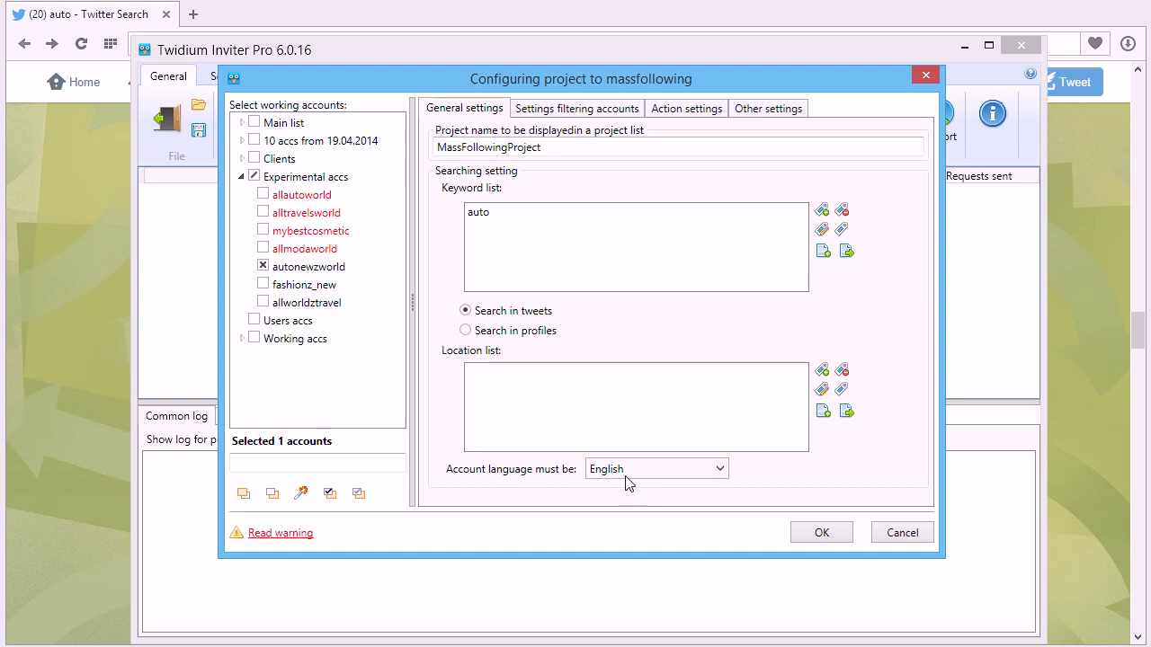
Limit the project's account filter to a latest tweet no older than 3 days, check the action settings and save the project
{"action": "left_click", "coordinate": [544, 115]}
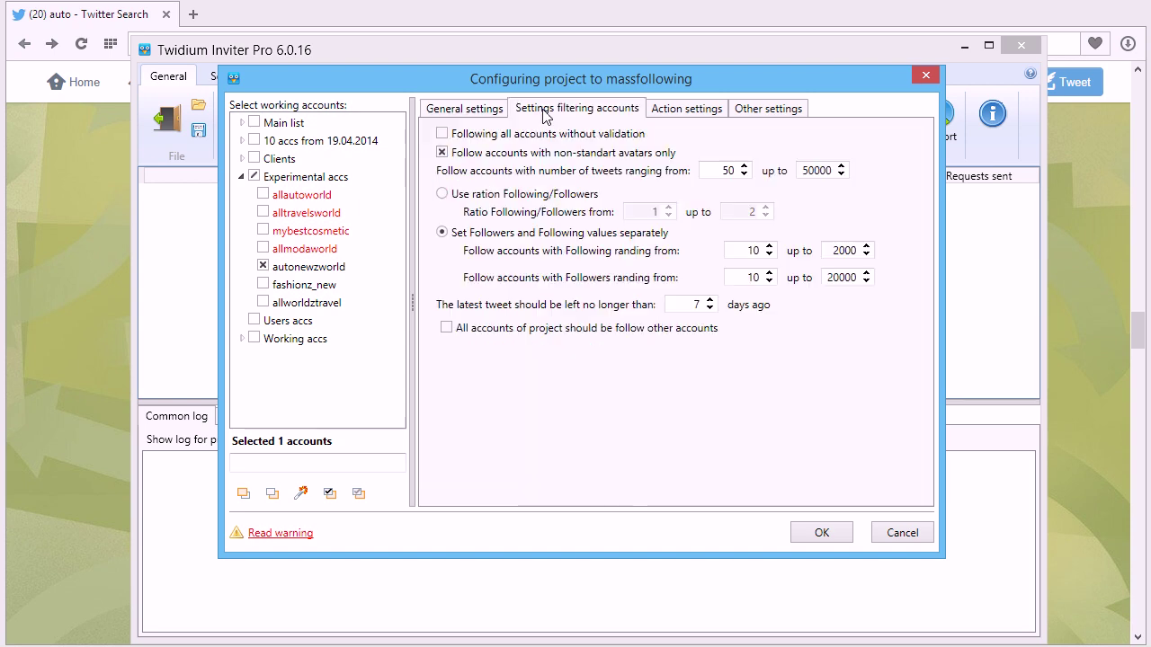
{"action": "left_click", "coordinate": [710, 308]}
{"action": "left_click", "coordinate": [709, 309]}
{"action": "left_click", "coordinate": [710, 308]}
{"action": "left_click", "coordinate": [709, 308]}
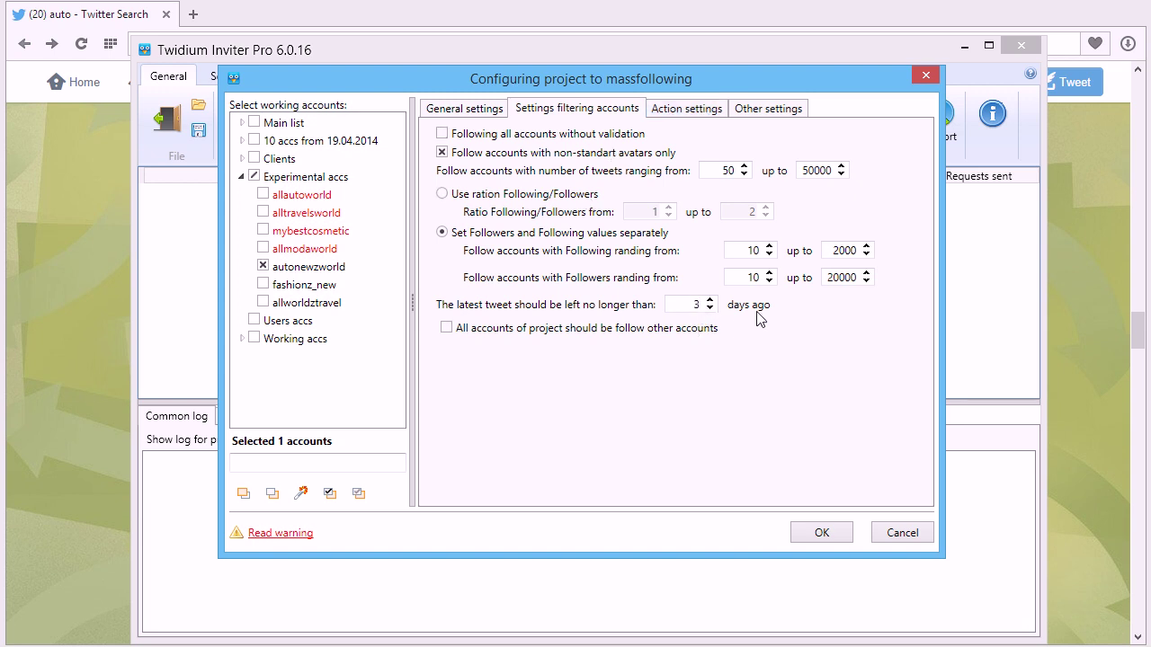
{"action": "left_click", "coordinate": [700, 115]}
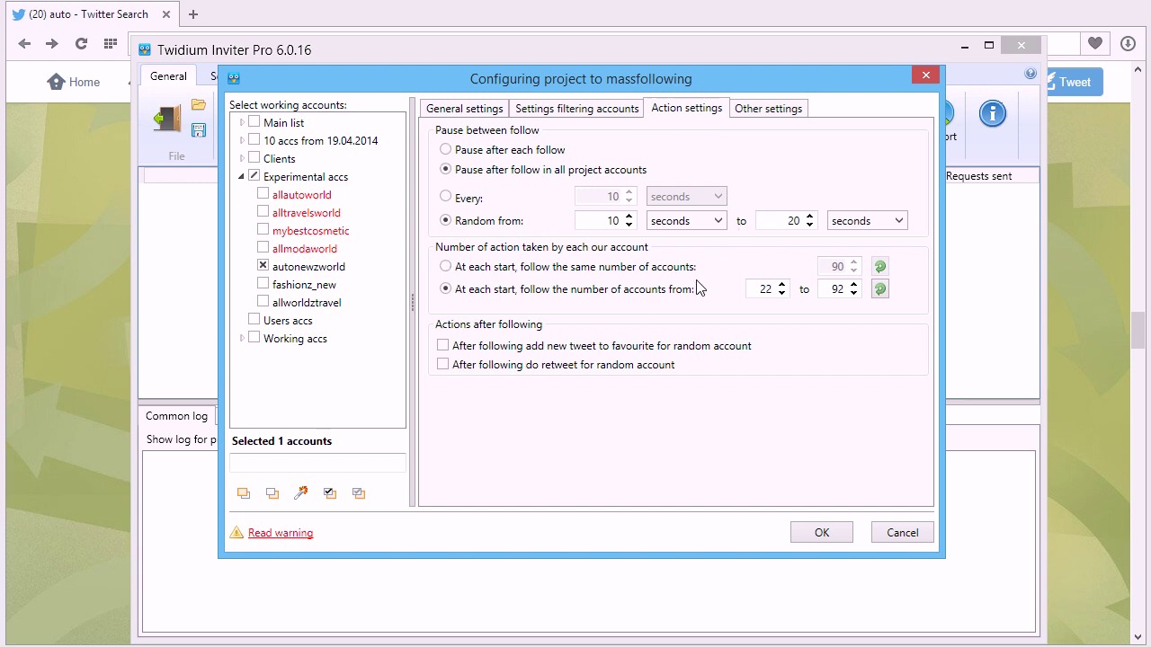
{"action": "left_click", "coordinate": [820, 533]}
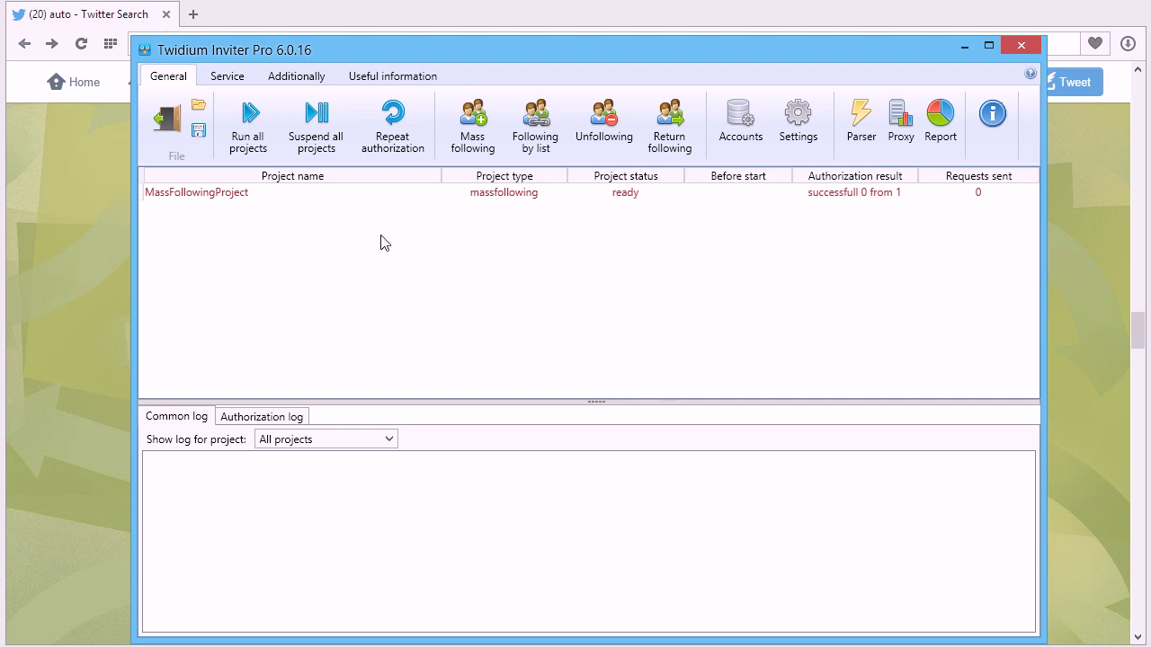
Run all projects and check the common log entries for found accounts and the first follow
{"action": "left_click", "coordinate": [254, 124]}
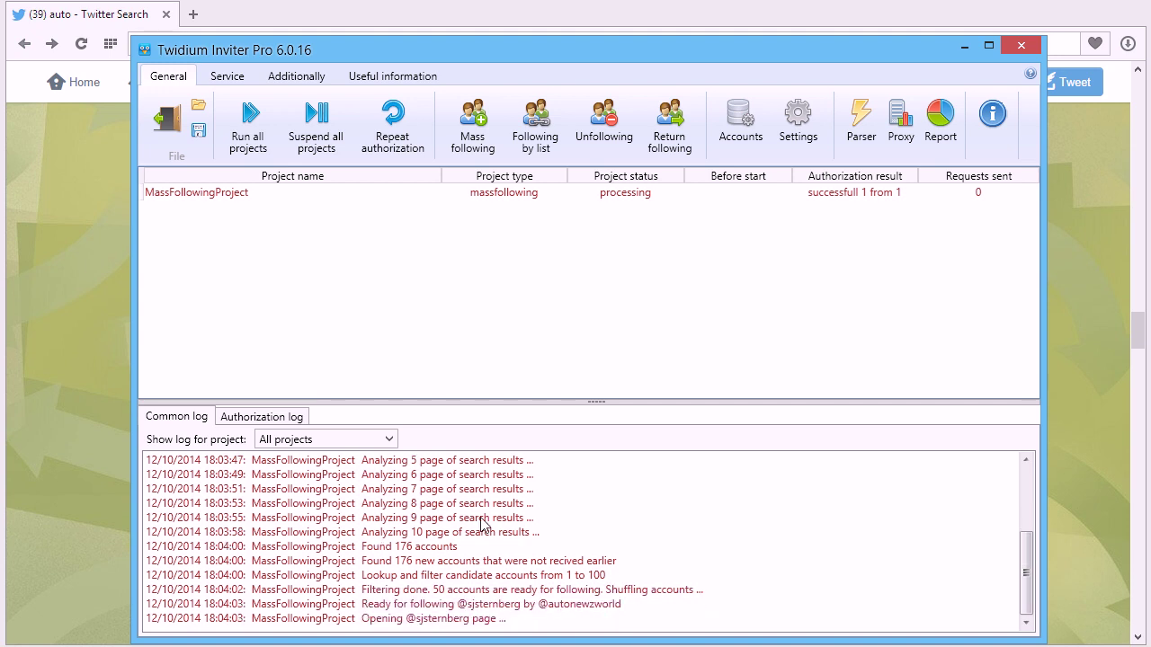
{"action": "left_click", "coordinate": [432, 549]}
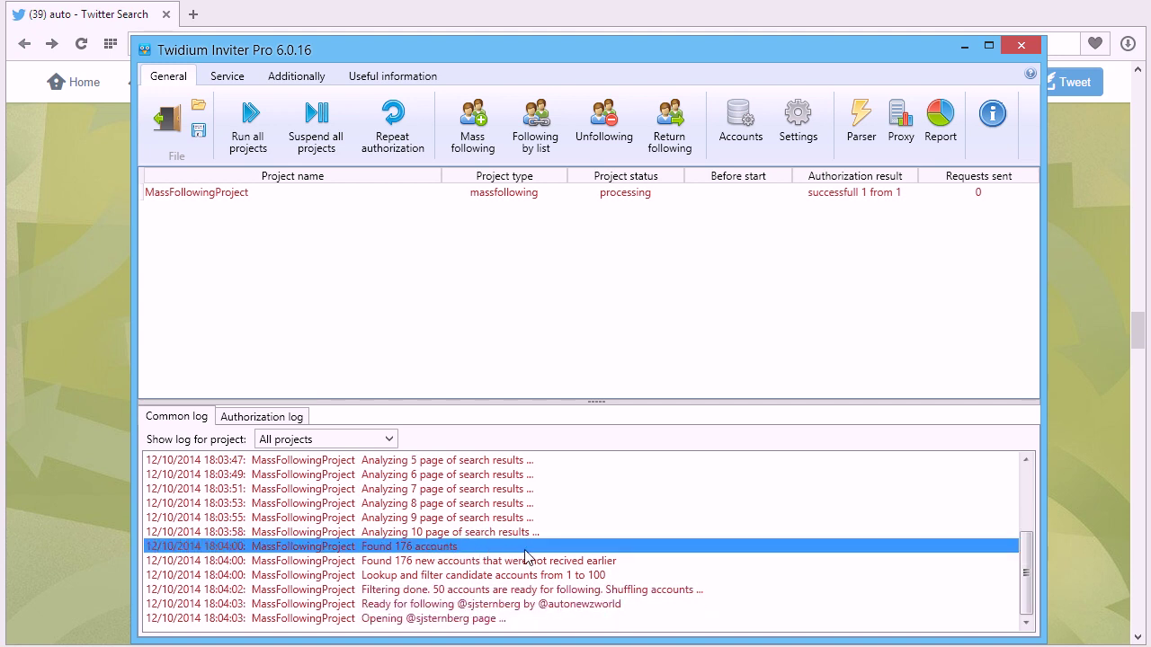
{"action": "left_click", "coordinate": [467, 606]}
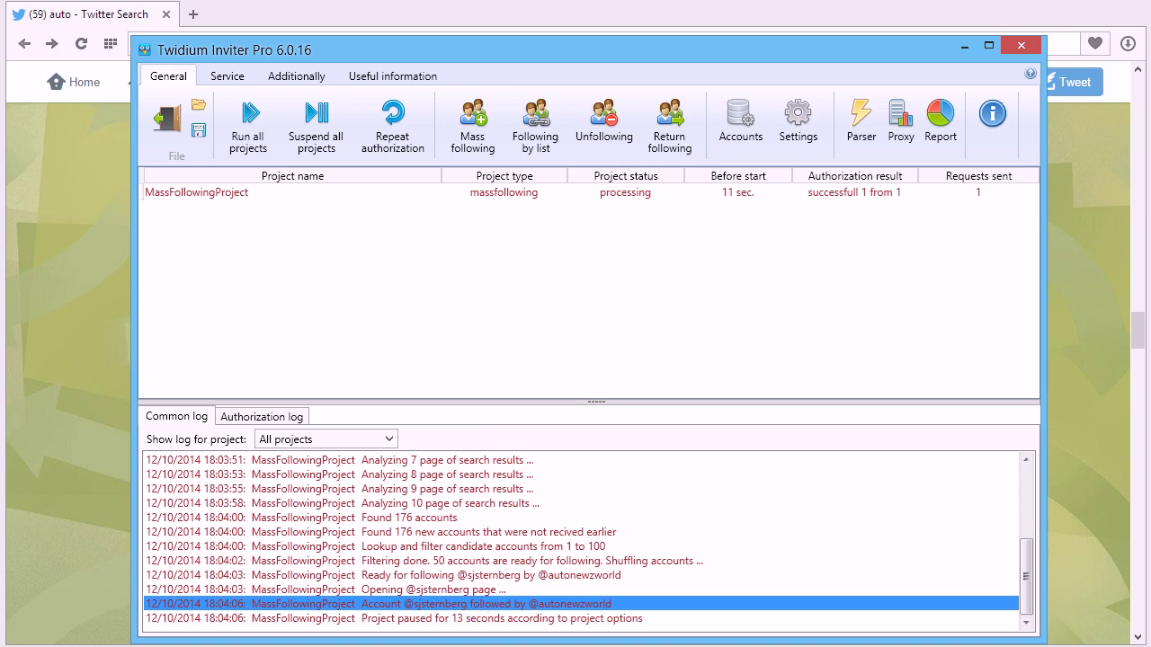